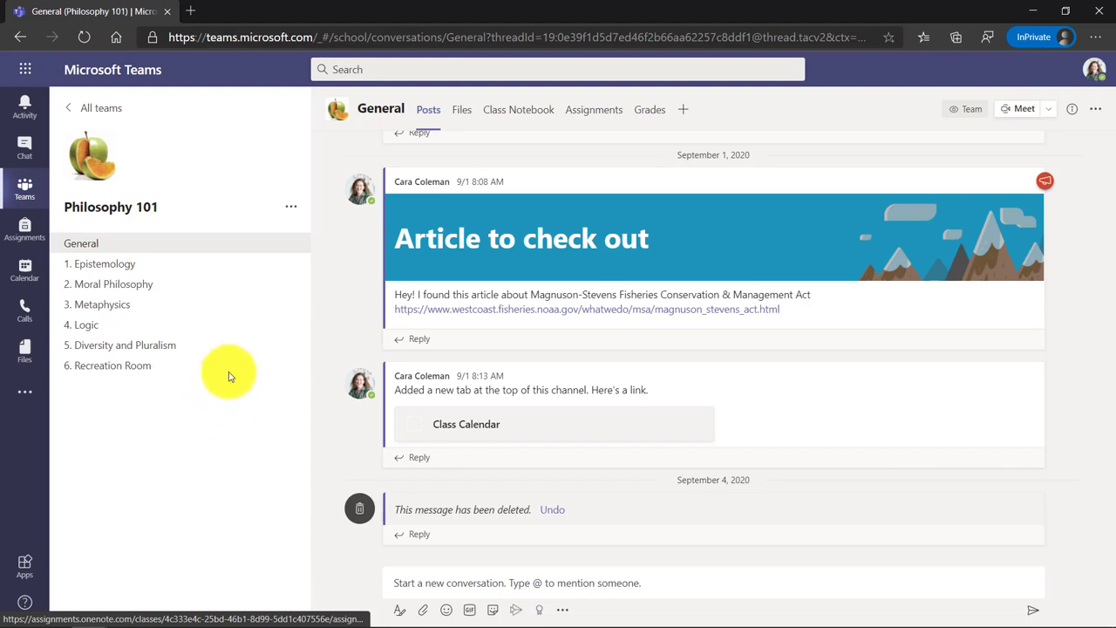
# Start a new assignment in the Philosophy 101 class and title it "Socrates essay"
pyautogui.click(608, 117)
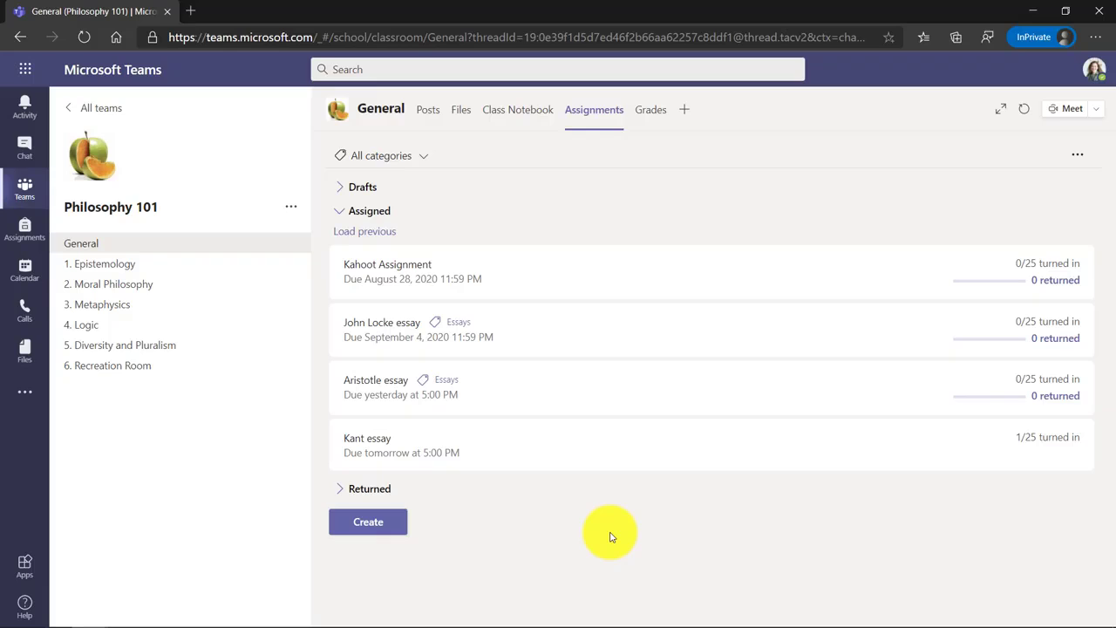
pyautogui.click(386, 525)
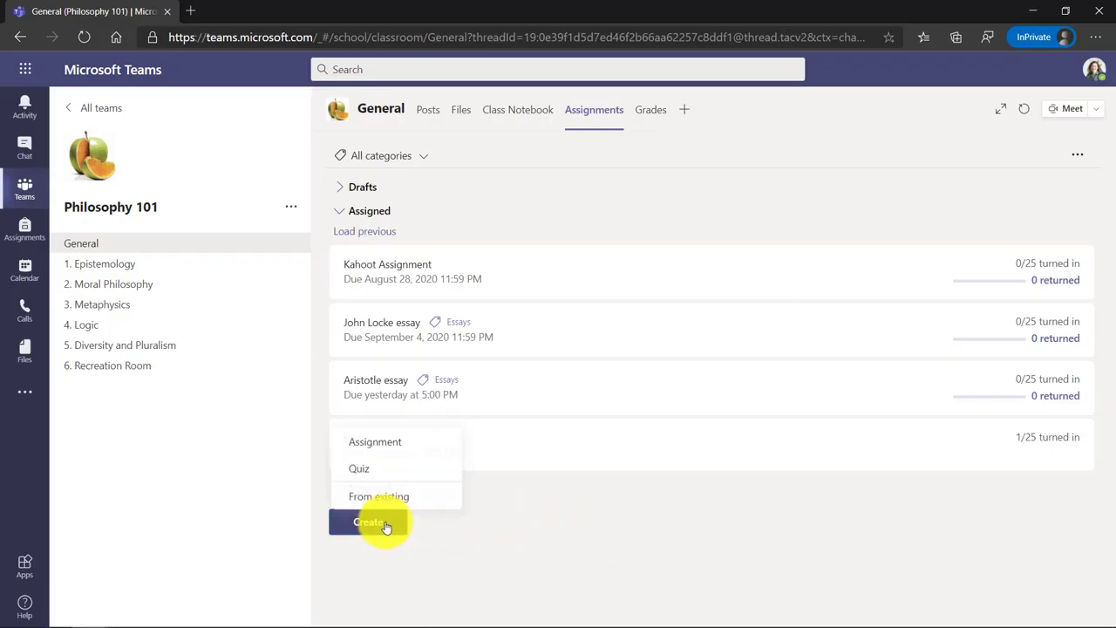
pyautogui.click(435, 443)
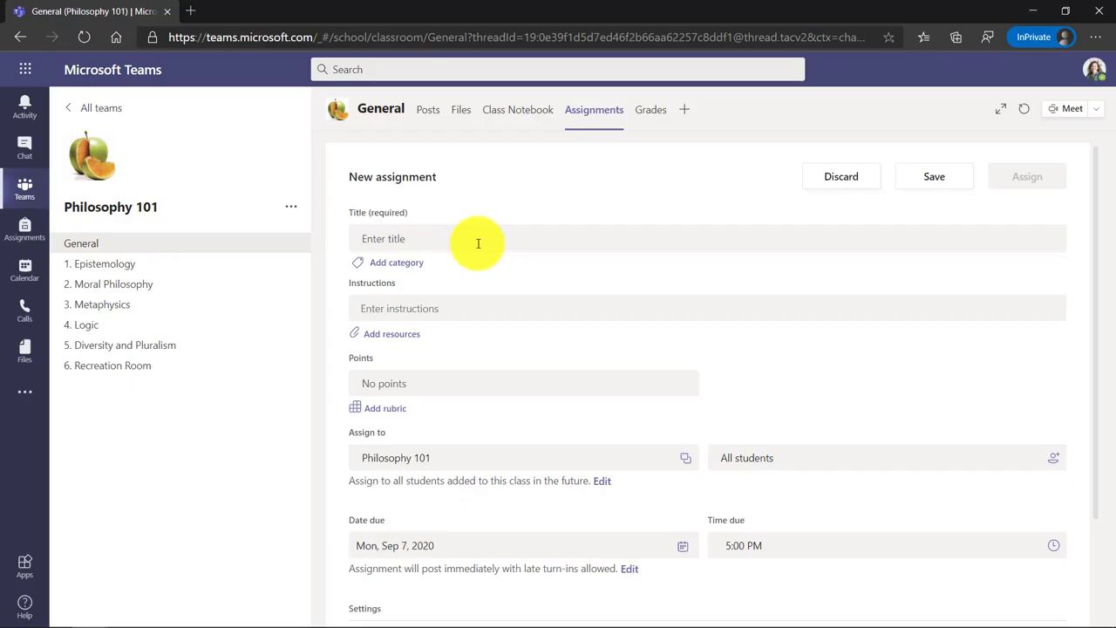
pyautogui.click(478, 243)
pyautogui.write('Socrates essay')
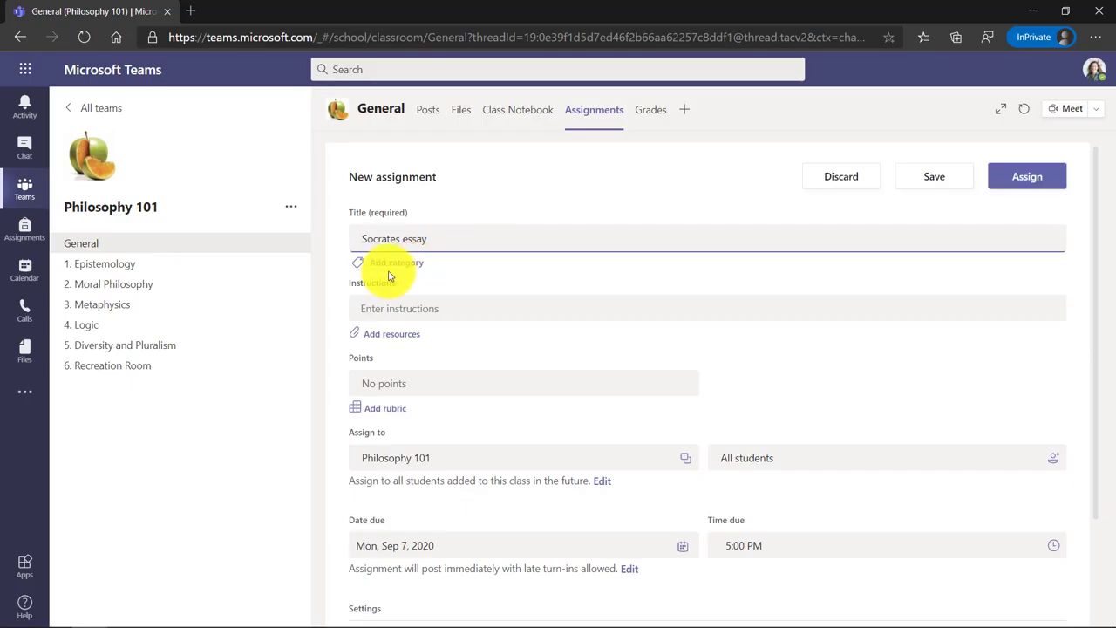
# Add the Essays category and enter instructions for a 2 page essay on Socrates using text, images, drawing, or anything else
pyautogui.click(386, 263)
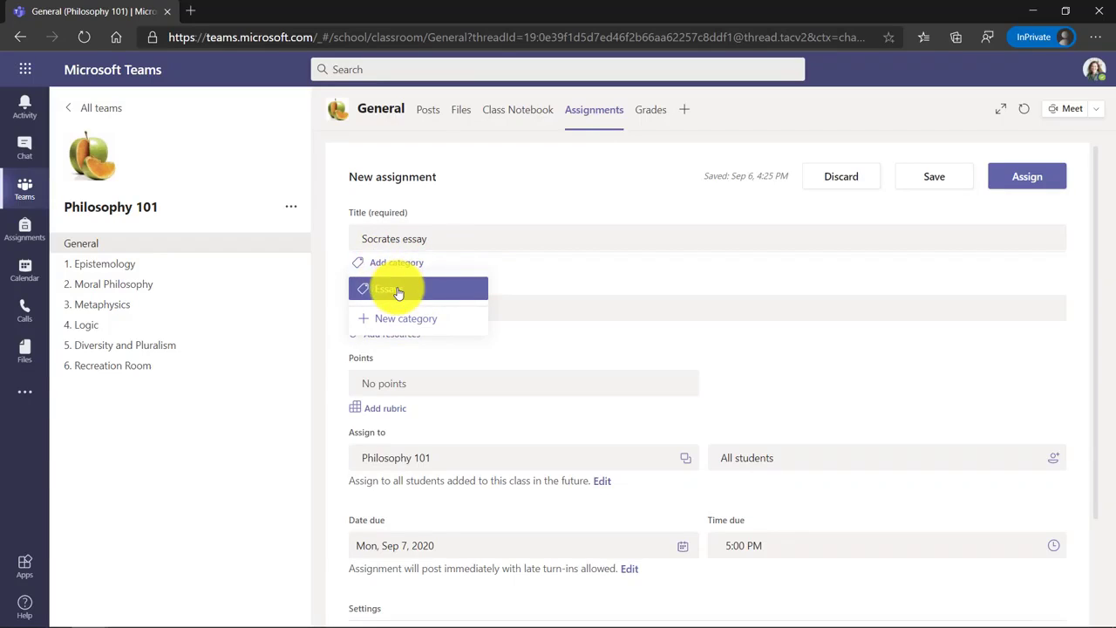
pyautogui.click(393, 287)
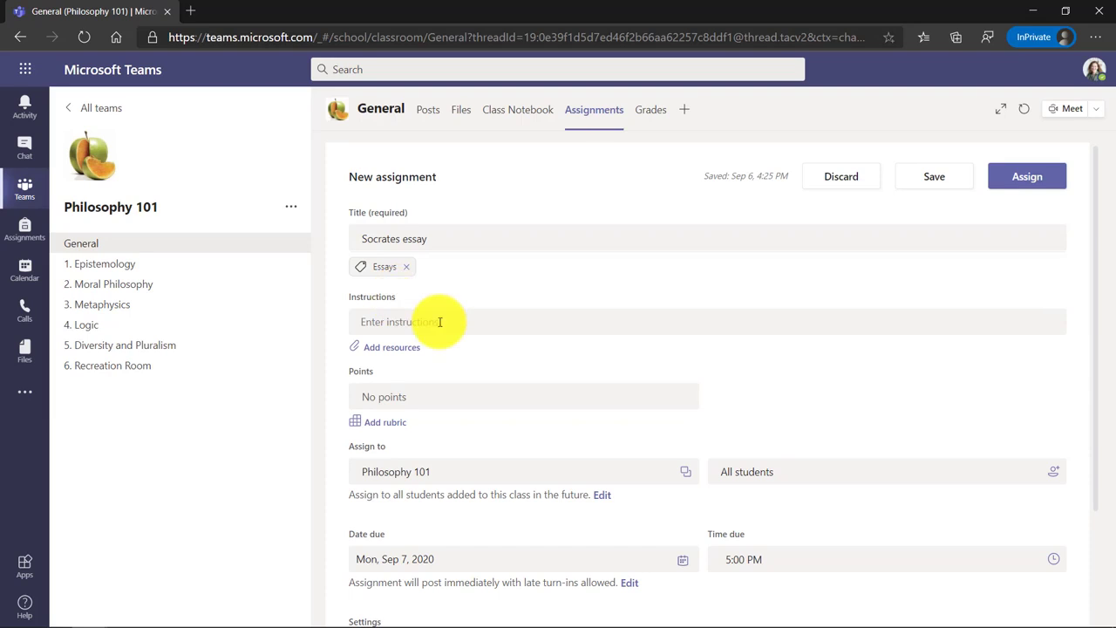
pyautogui.click(439, 322)
pyautogui.write('Please write a 2 page essay on Socrates and feel free to you text, images, drawing, or anything else in your work')
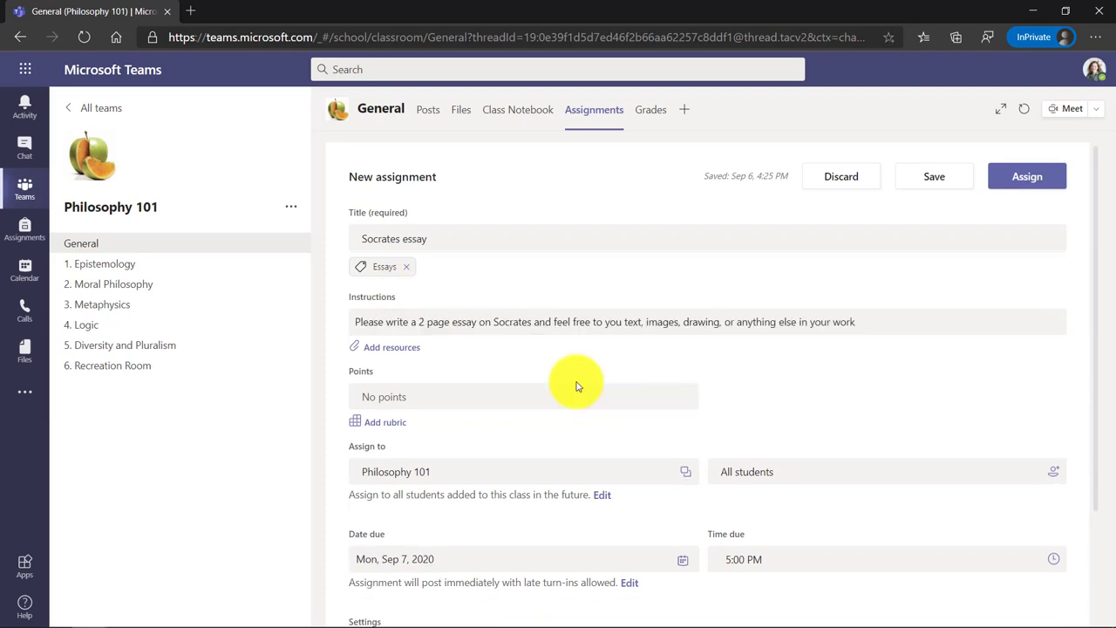
# Attach the Socrates page from the Homework essays section of the Class Notebook's _Content Library as an assignment resource
pyautogui.click(415, 351)
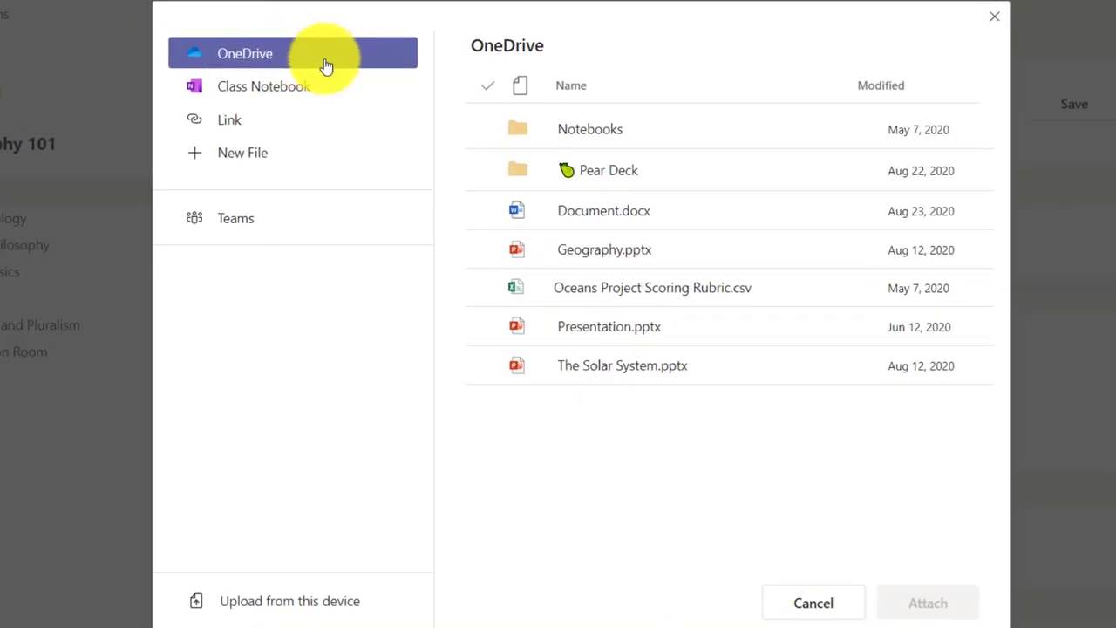
pyautogui.click(357, 88)
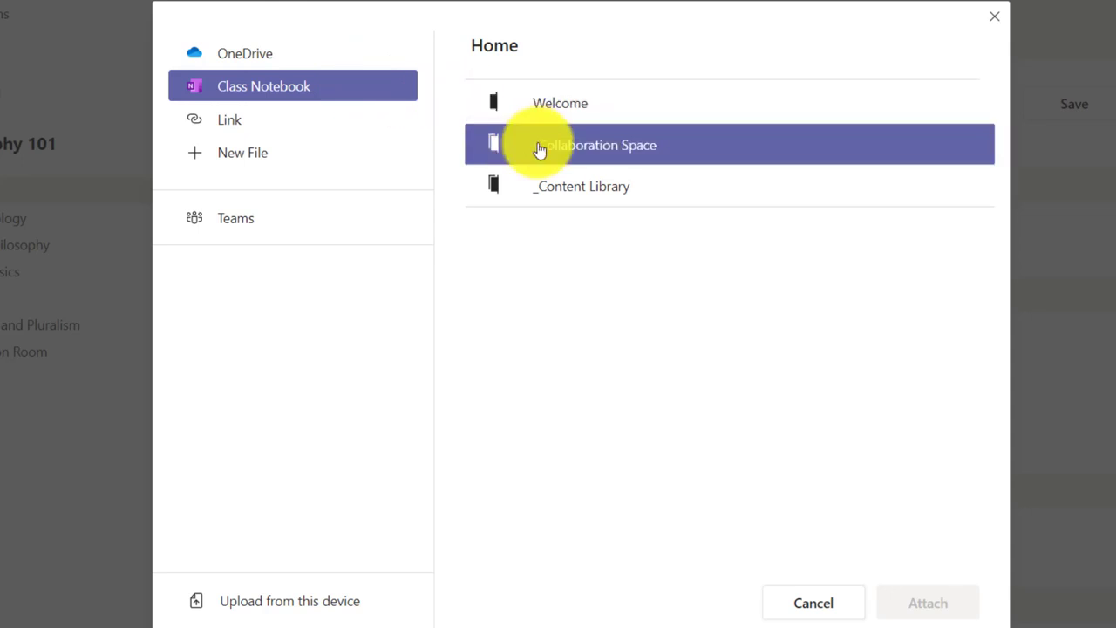
pyautogui.click(658, 182)
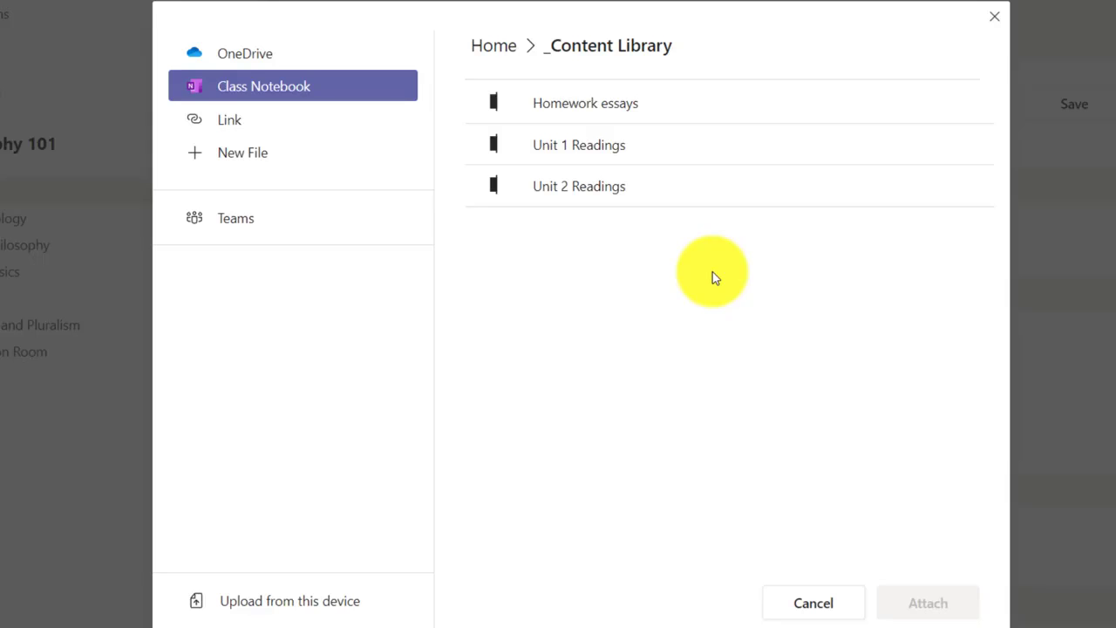
pyautogui.click(588, 110)
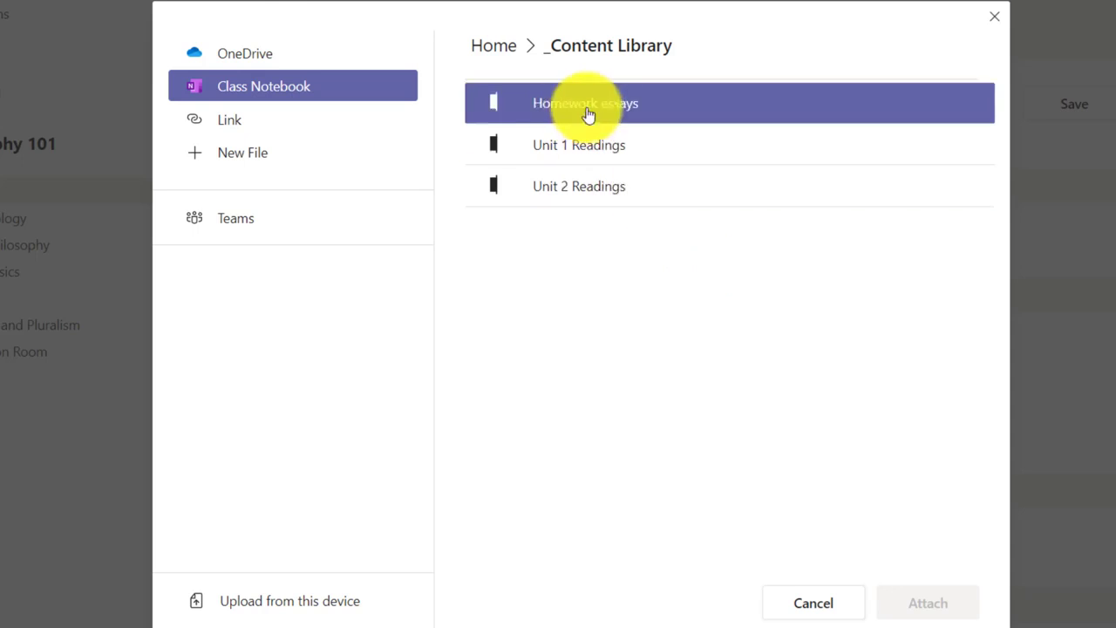
pyautogui.click(679, 107)
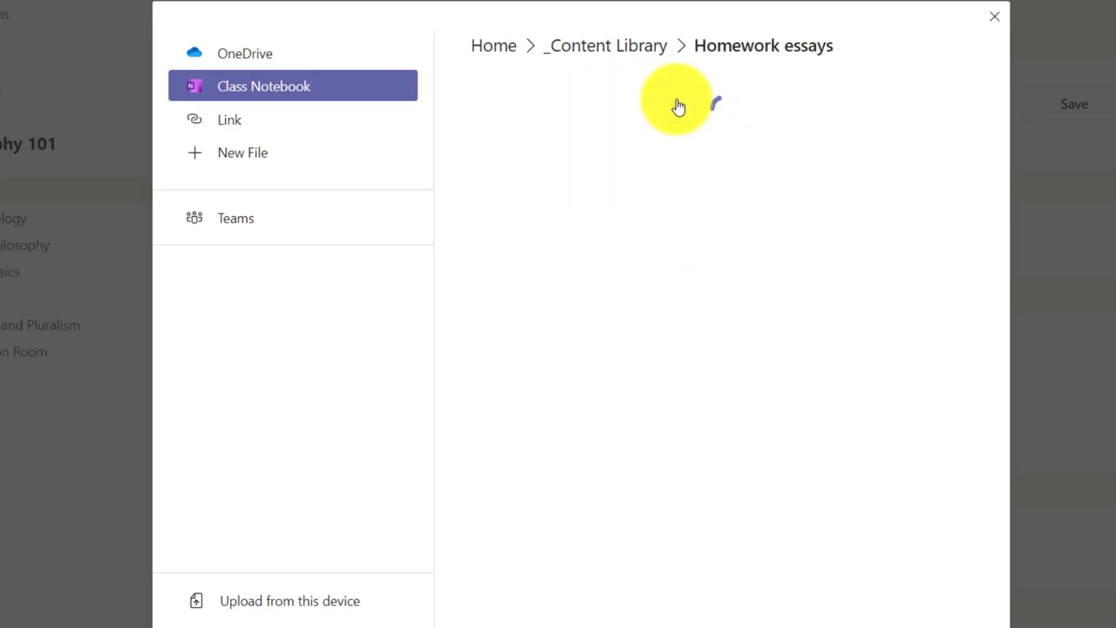
pyautogui.click(650, 113)
pyautogui.click(636, 146)
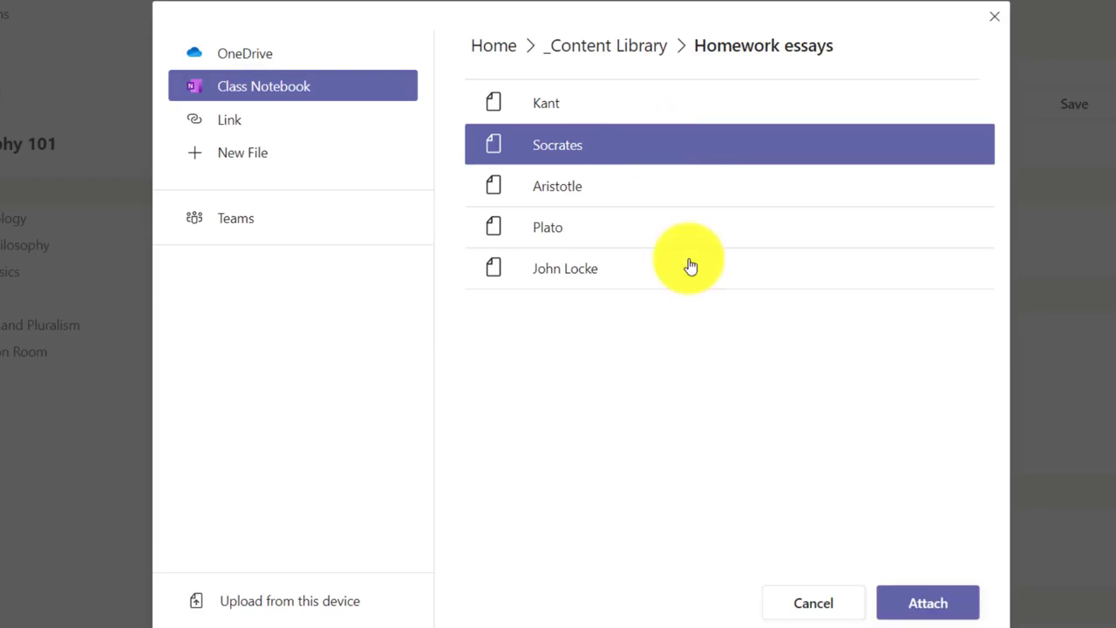
pyautogui.click(929, 603)
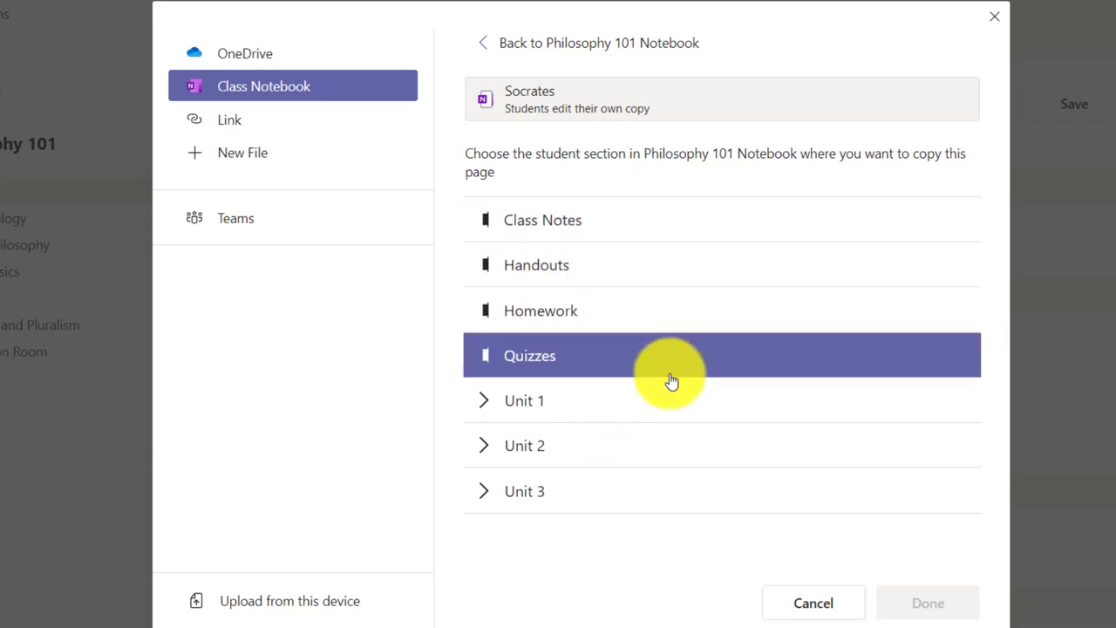
# Browse the sections inside Unit 1 and Unit 2, and choose Homework as the student section receiving the Socrates page
pyautogui.click(485, 403)
pyautogui.scroll(-1, 481, 453)
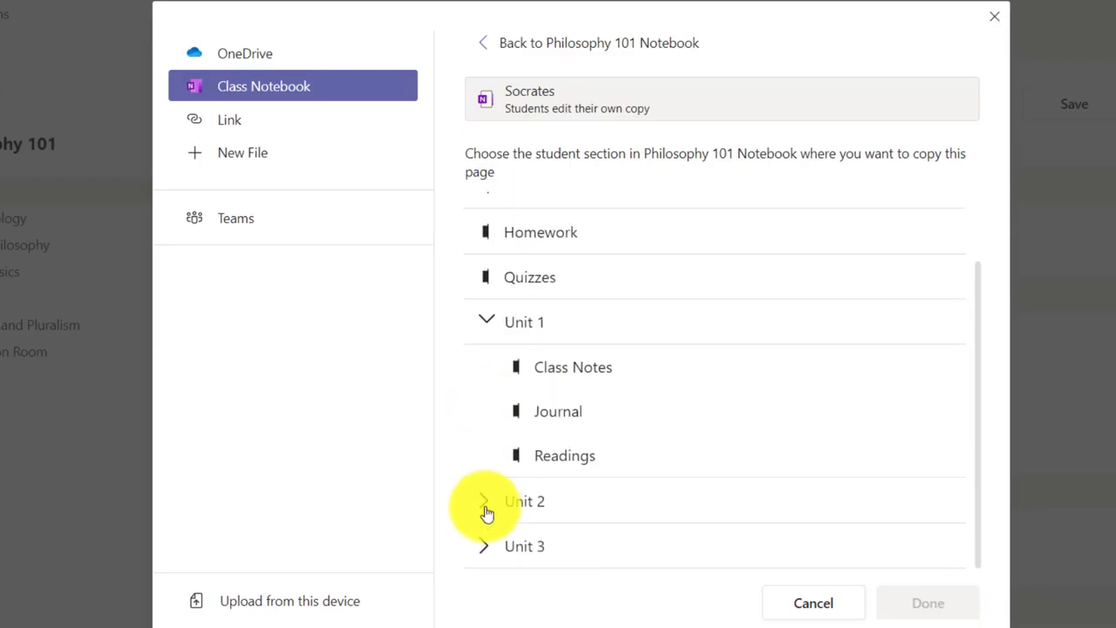
pyautogui.click(484, 506)
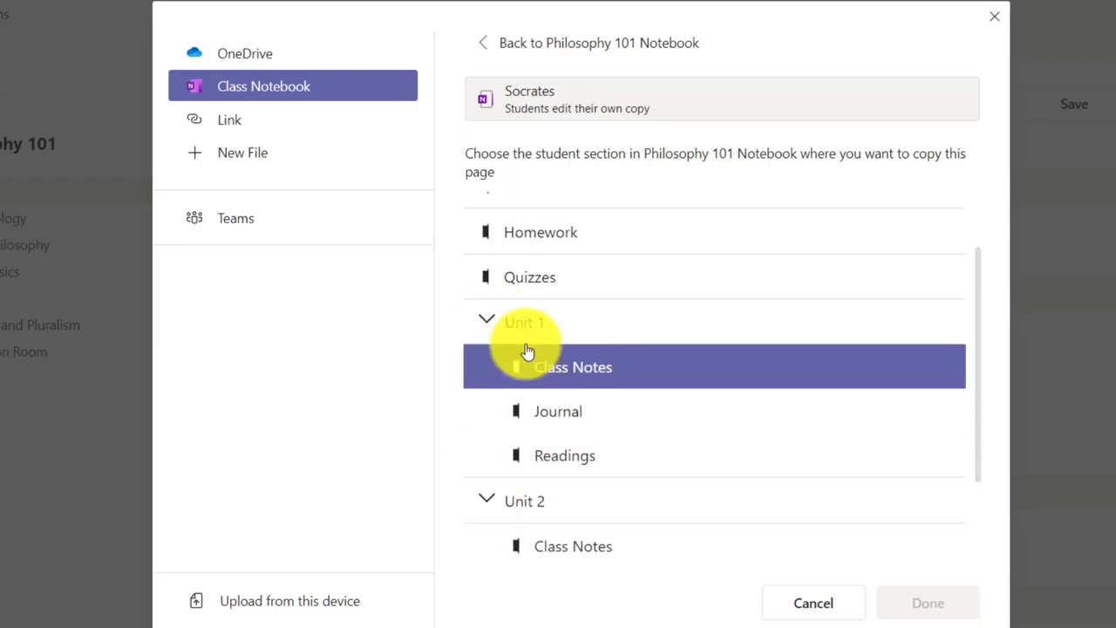
pyautogui.click(489, 322)
pyautogui.click(488, 370)
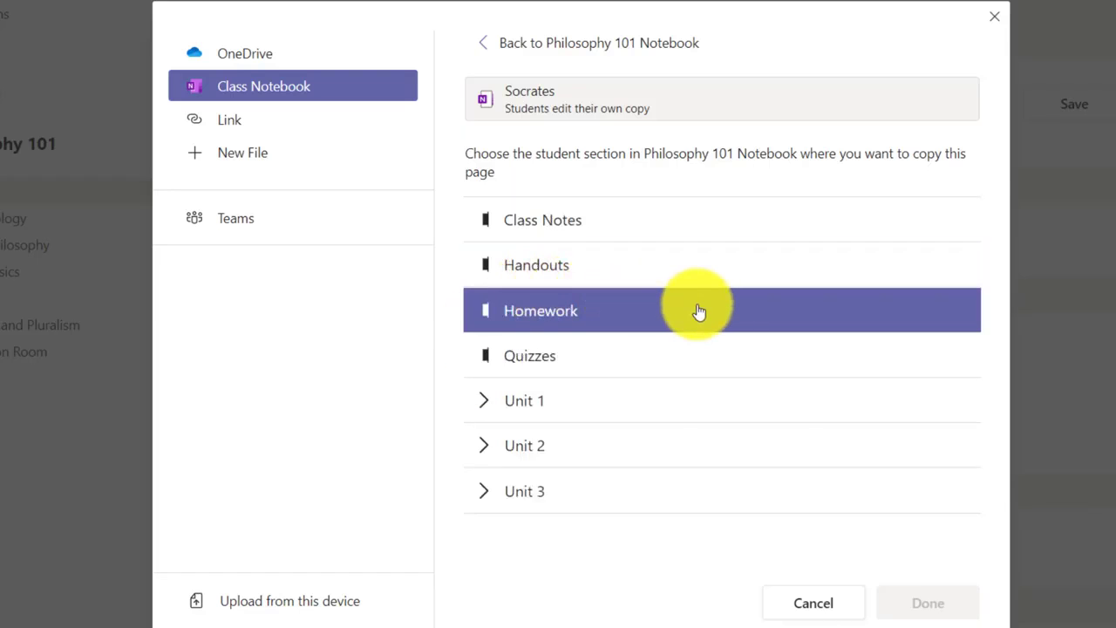
pyautogui.click(656, 320)
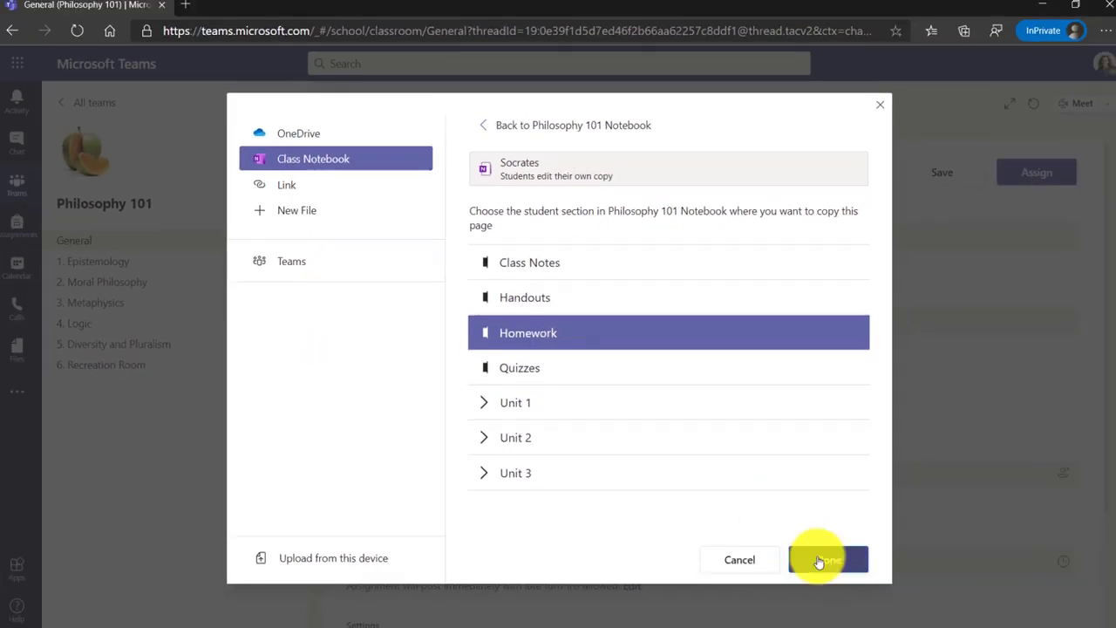
pyautogui.click(819, 562)
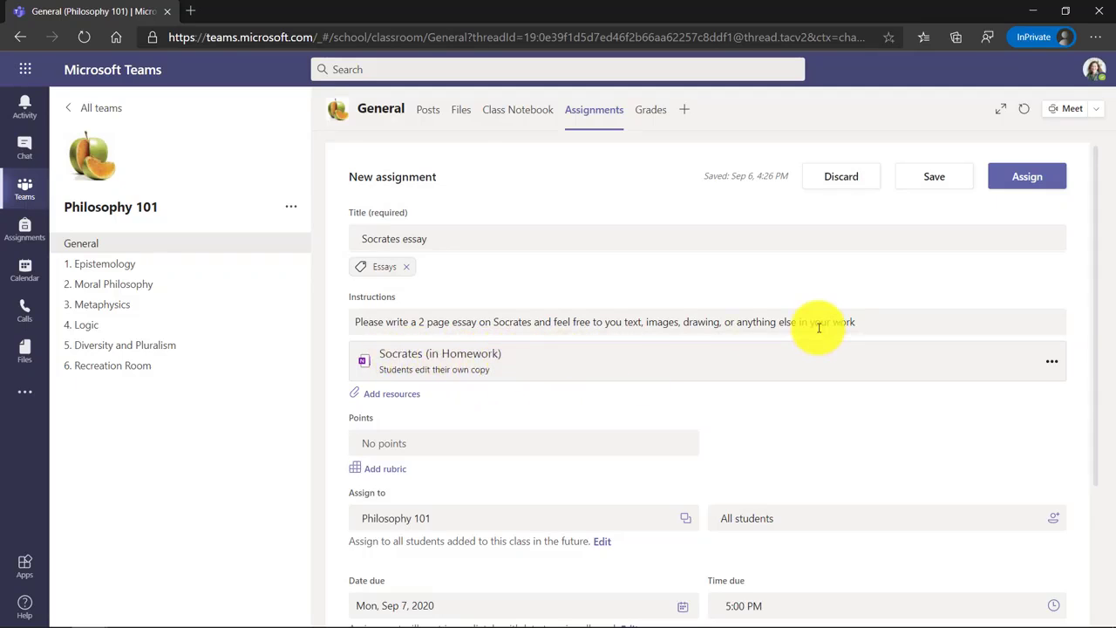
# Check the options of the attached Socrates page and set the assignment's points to 20
pyautogui.click(1052, 361)
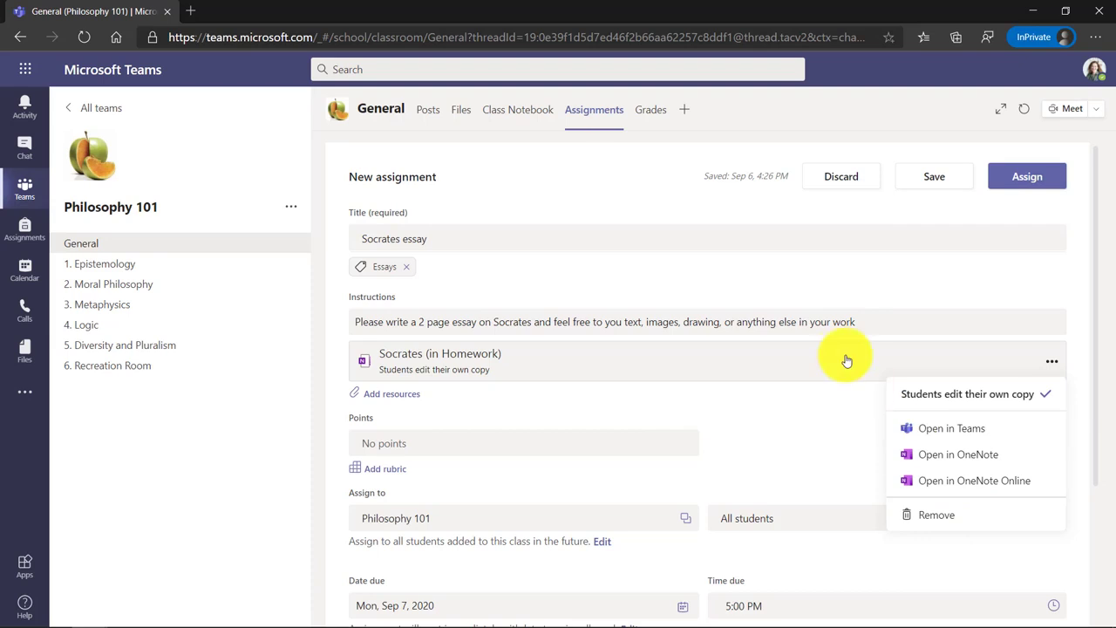
pyautogui.click(864, 277)
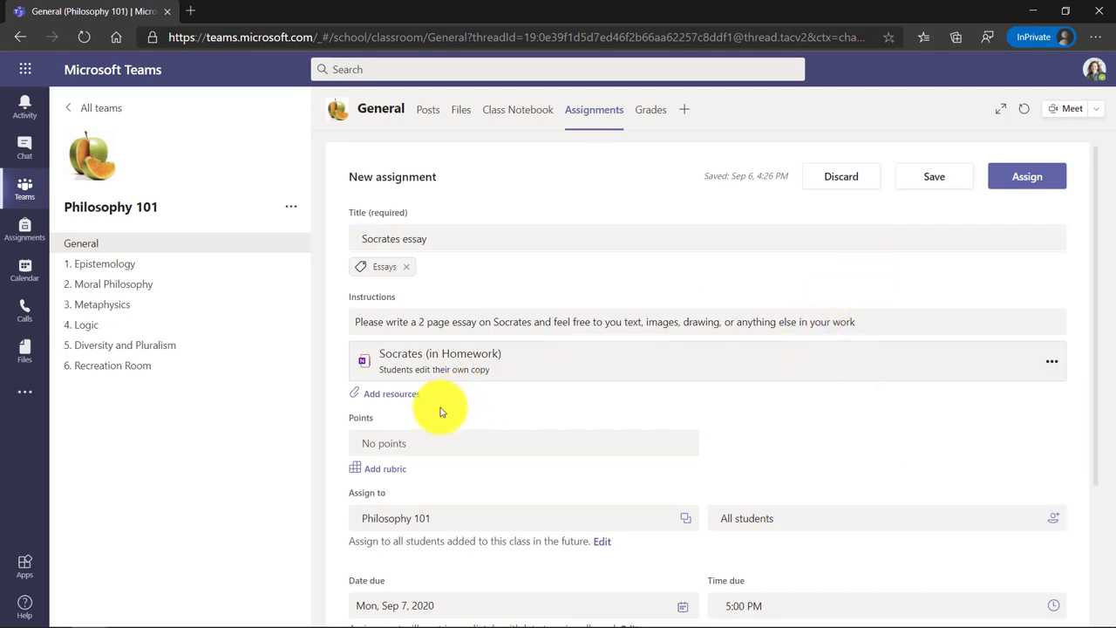
pyautogui.click(382, 445)
pyautogui.write('20')
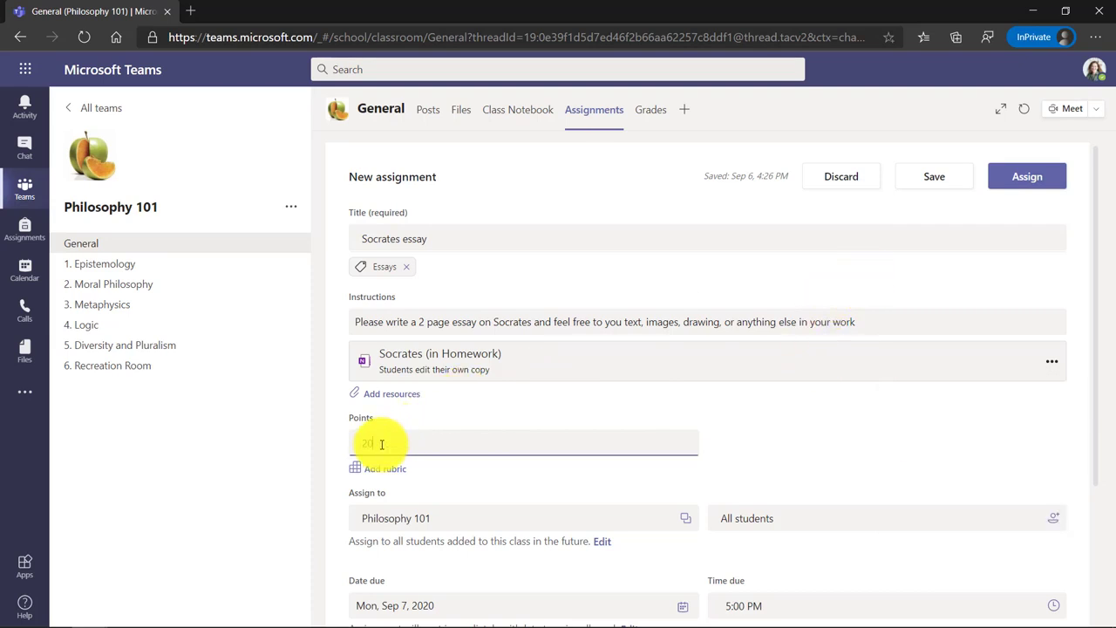
pyautogui.click(483, 474)
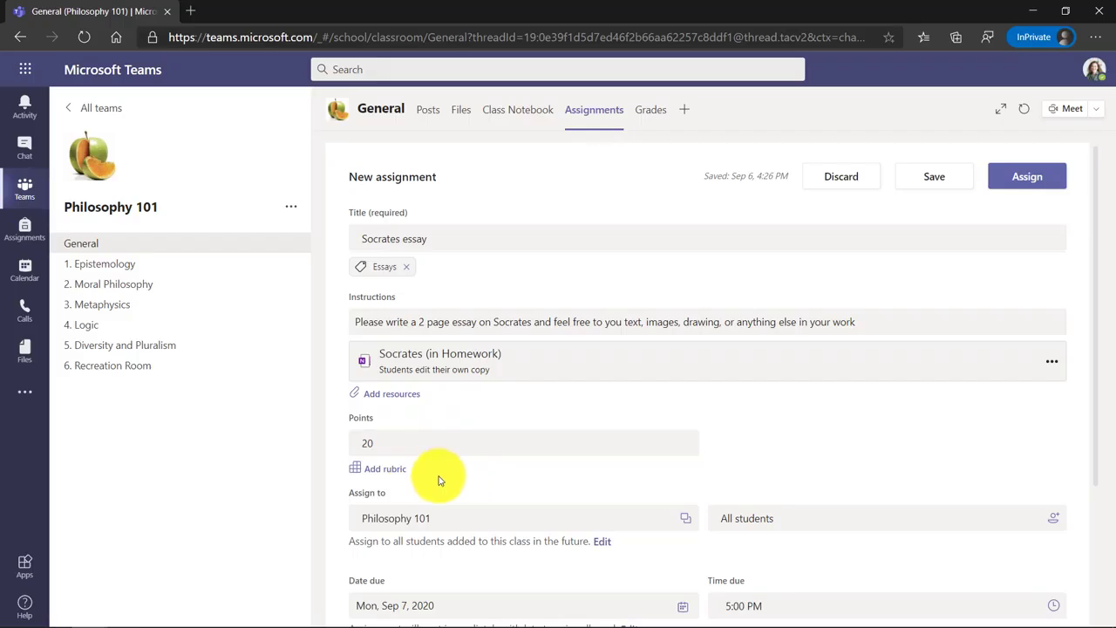
# Review the available rubrics and the class and student choices for the assignment without selecting any
pyautogui.click(385, 472)
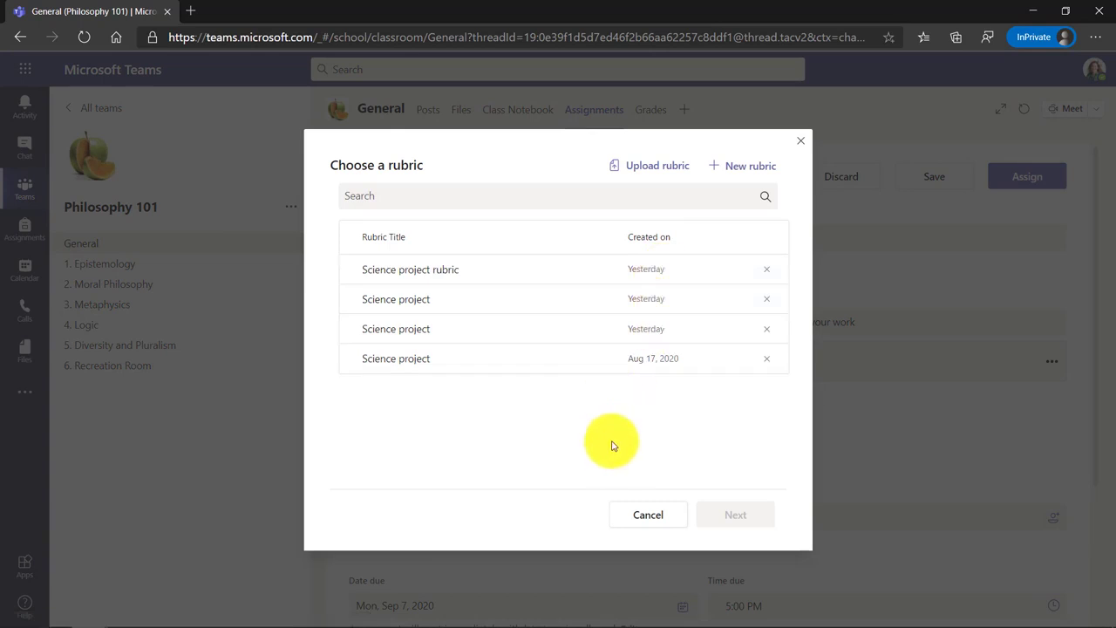
pyautogui.click(646, 515)
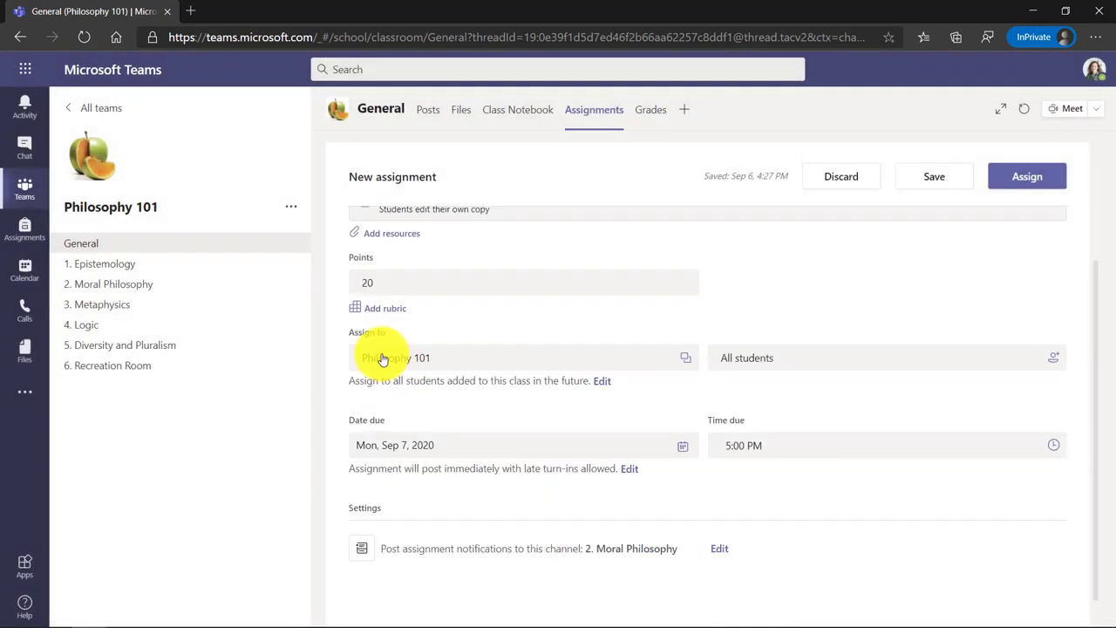
pyautogui.click(684, 359)
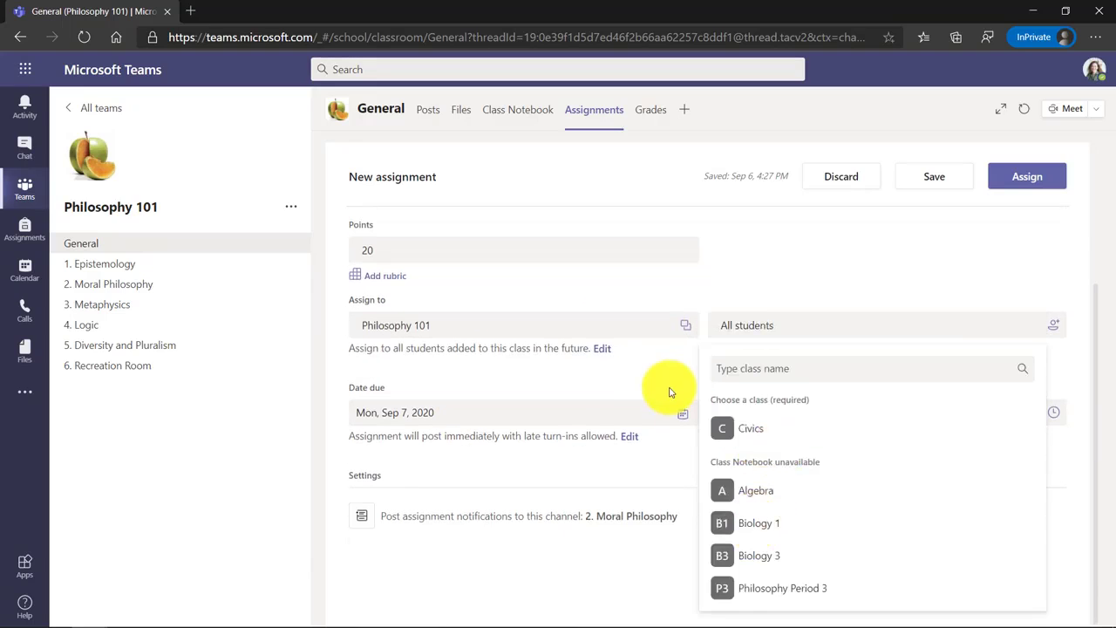
pyautogui.click(742, 266)
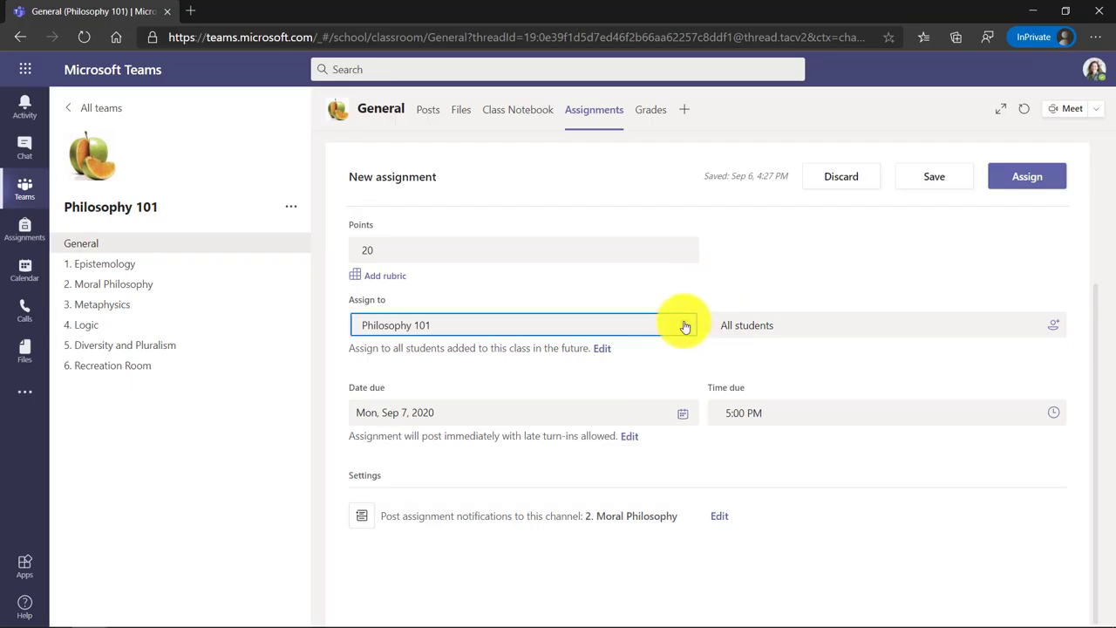
pyautogui.click(1053, 325)
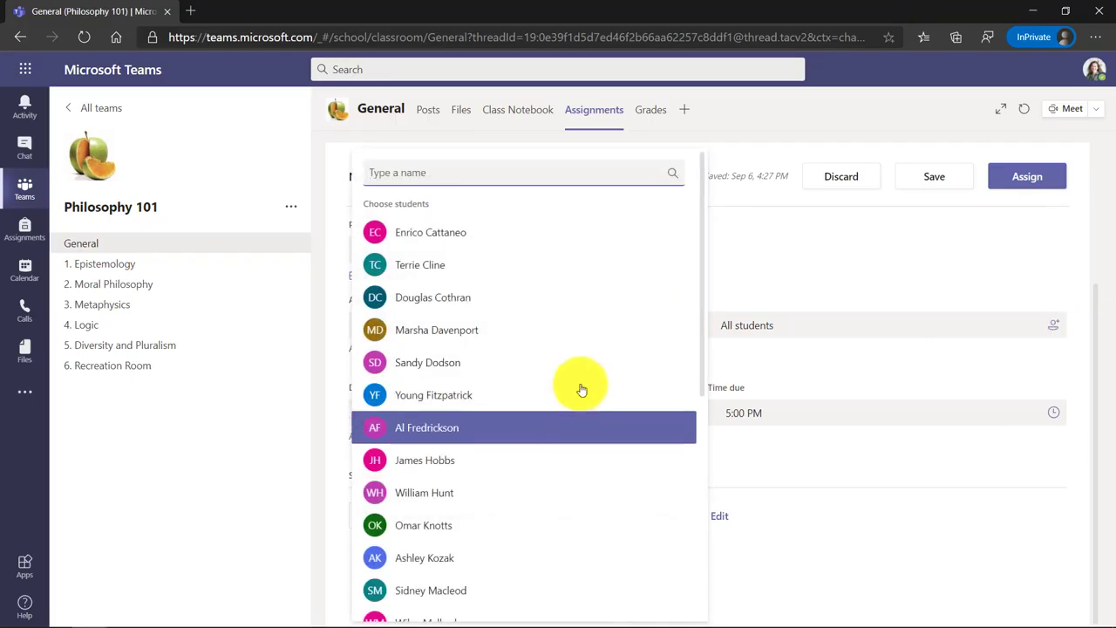
pyautogui.click(1003, 326)
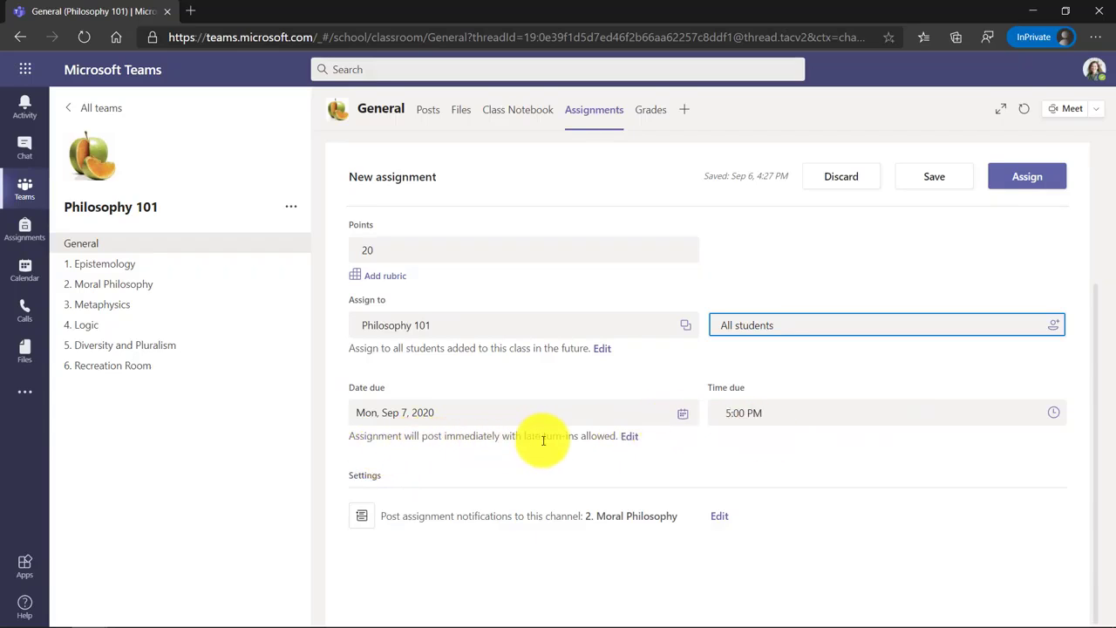
# Enable a close date of Mon, Sep 7, 2020 at 5:00 PM in the assignment timeline and assign the Socrates essay
pyautogui.click(629, 436)
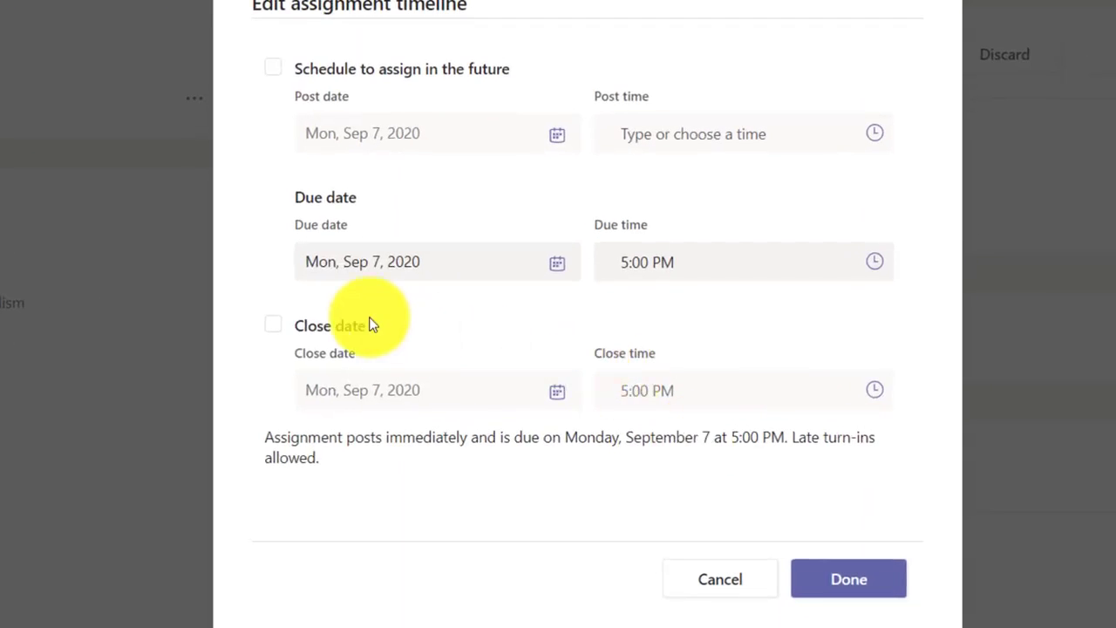
pyautogui.click(277, 330)
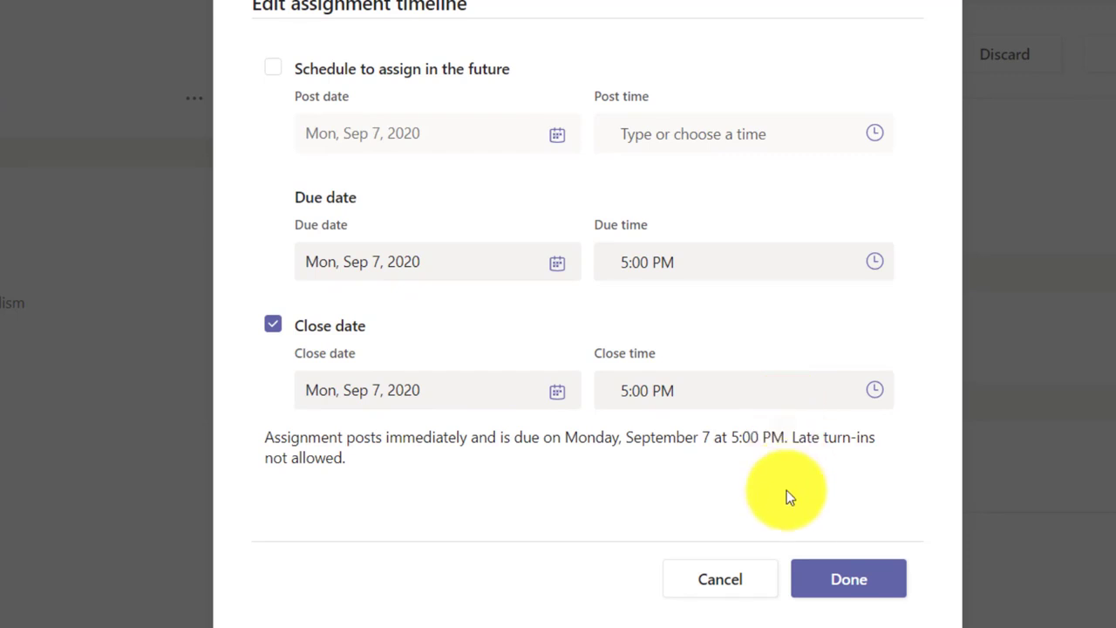
pyautogui.click(858, 581)
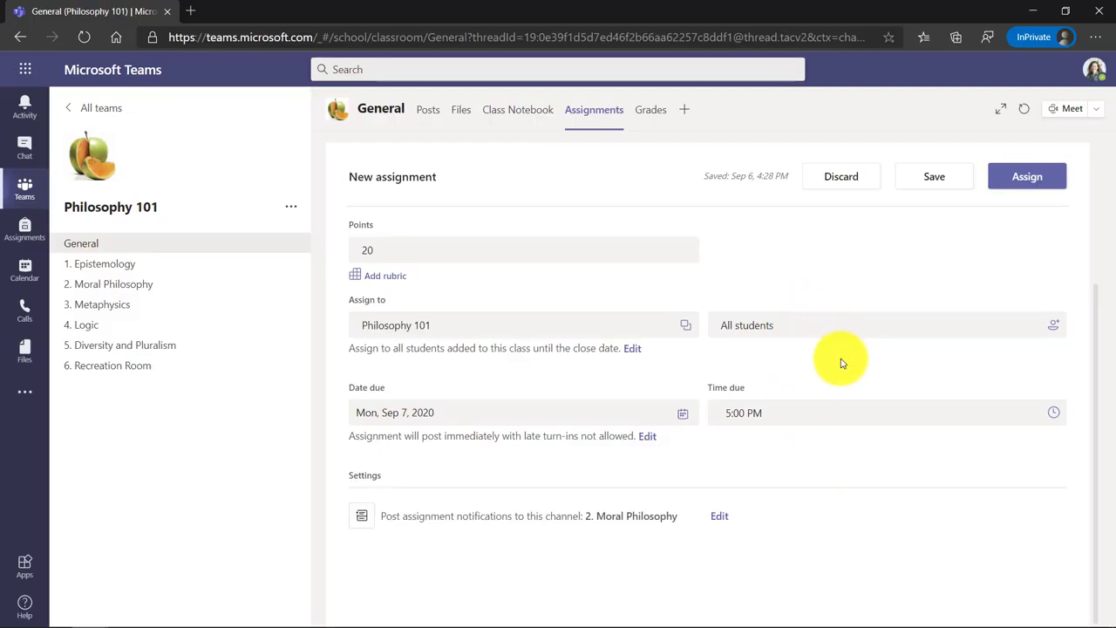
pyautogui.scroll(3, 842, 364)
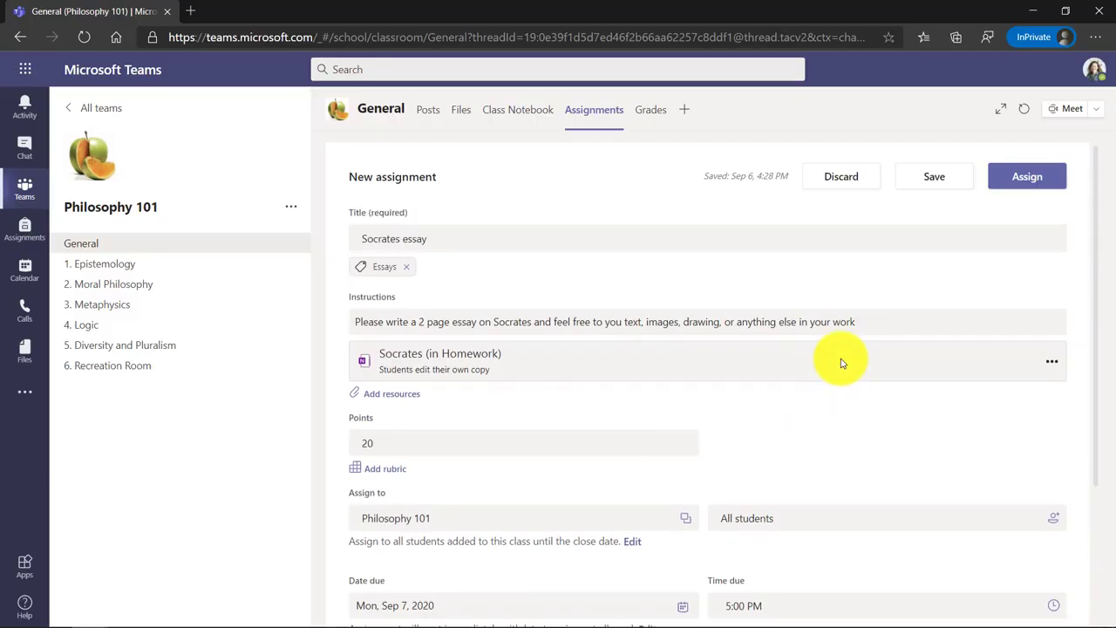
pyautogui.click(1026, 178)
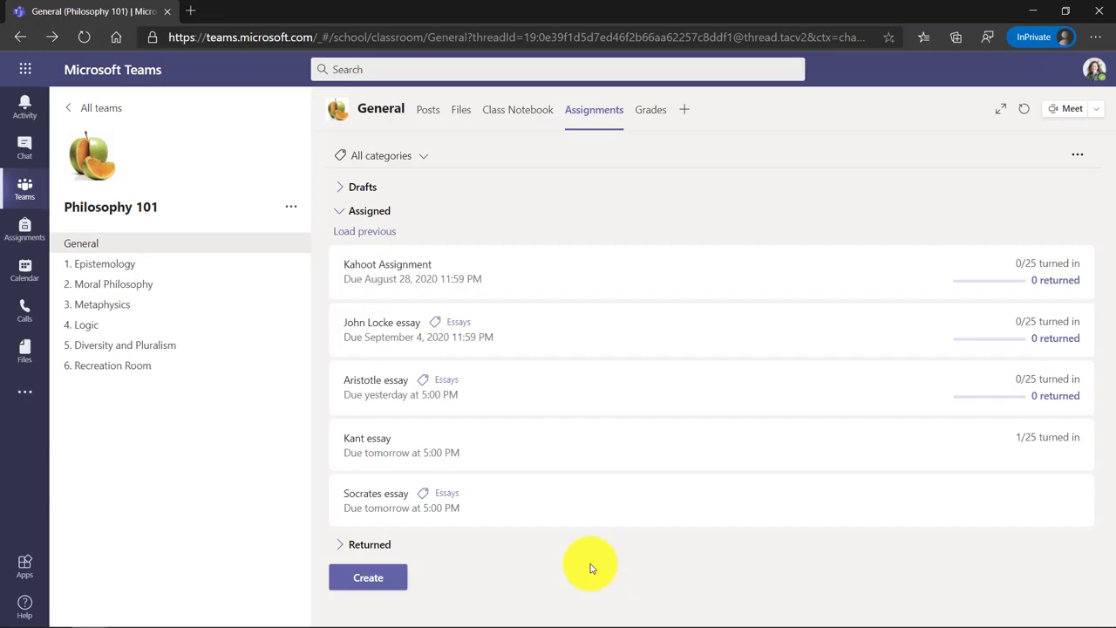
# Start a new assignment and add a new OneNote Class Notebook page named "Hume essay" as its resource
pyautogui.click(384, 580)
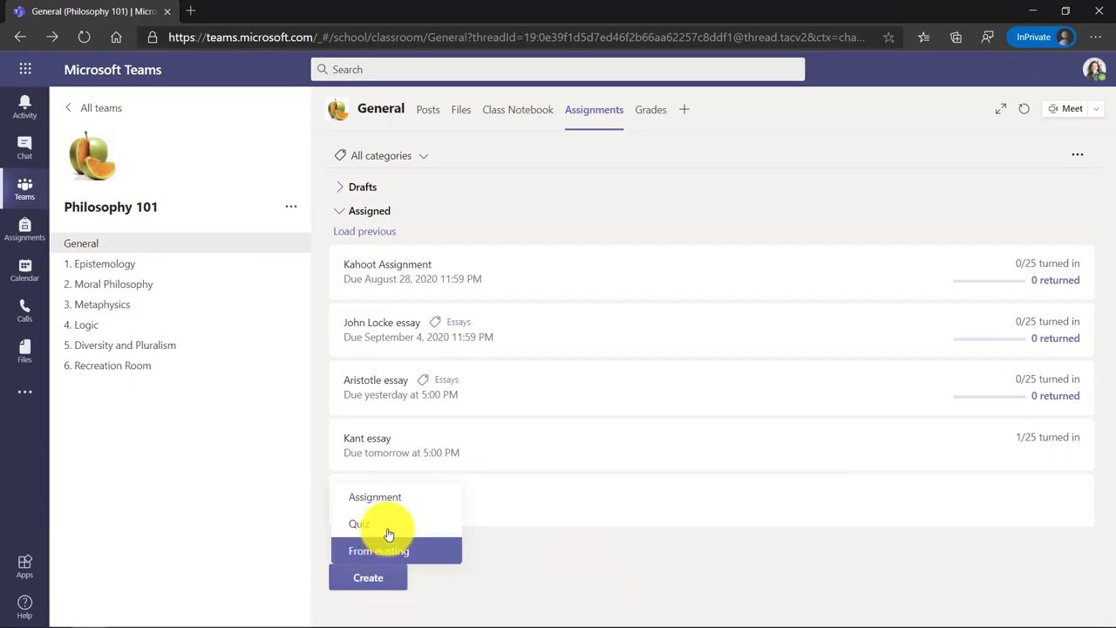
pyautogui.click(421, 498)
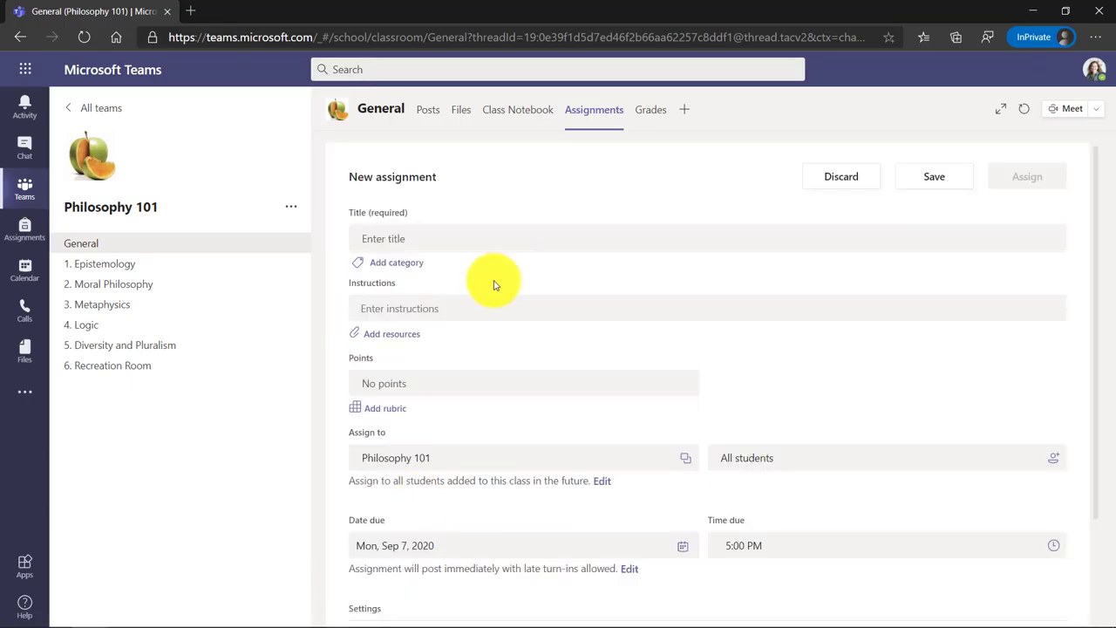
pyautogui.click(388, 338)
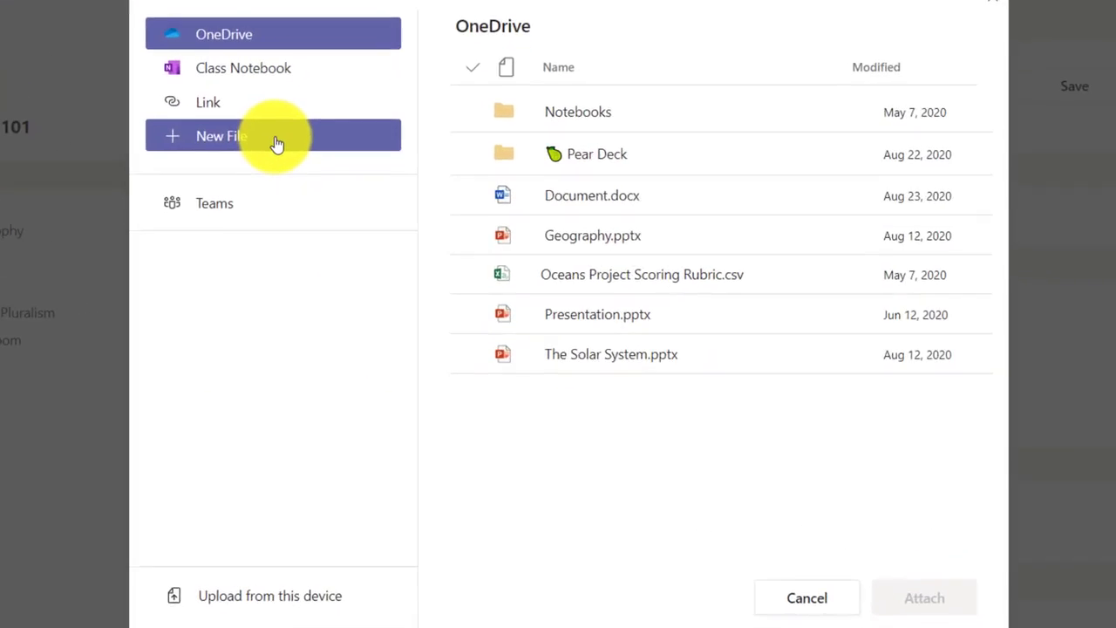
pyautogui.click(340, 219)
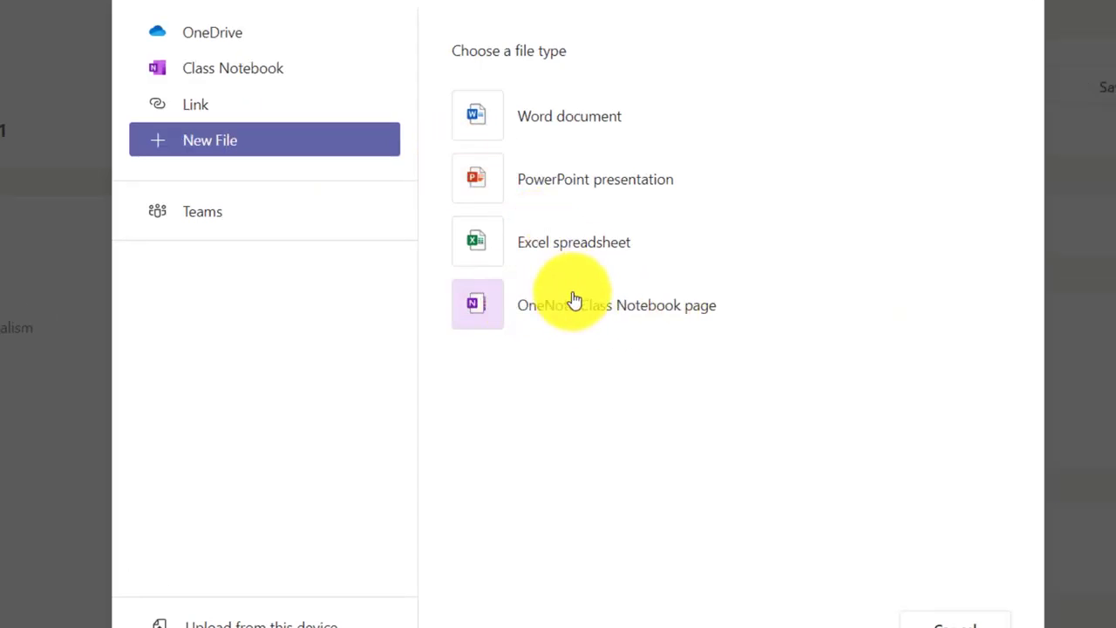
pyautogui.click(541, 307)
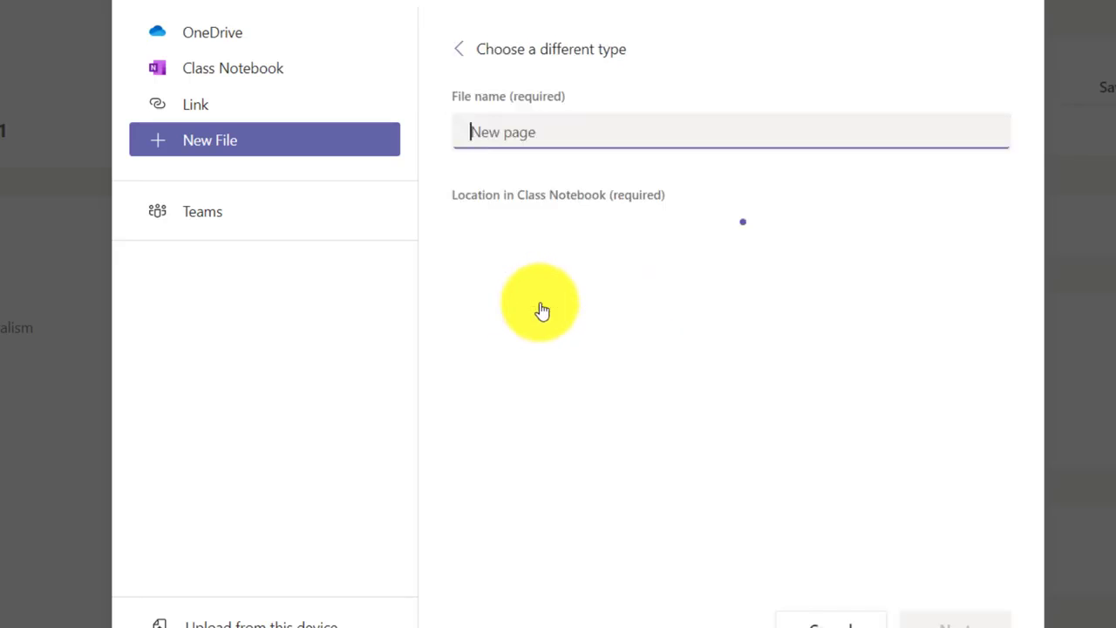
pyautogui.write('Hume')
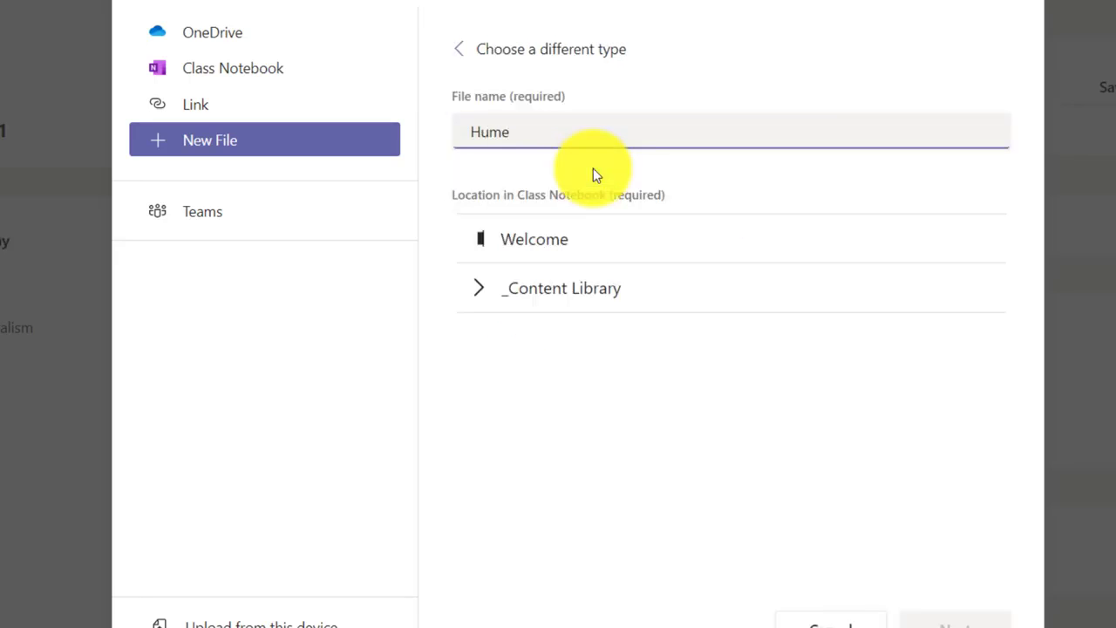
pyautogui.write(' essay')
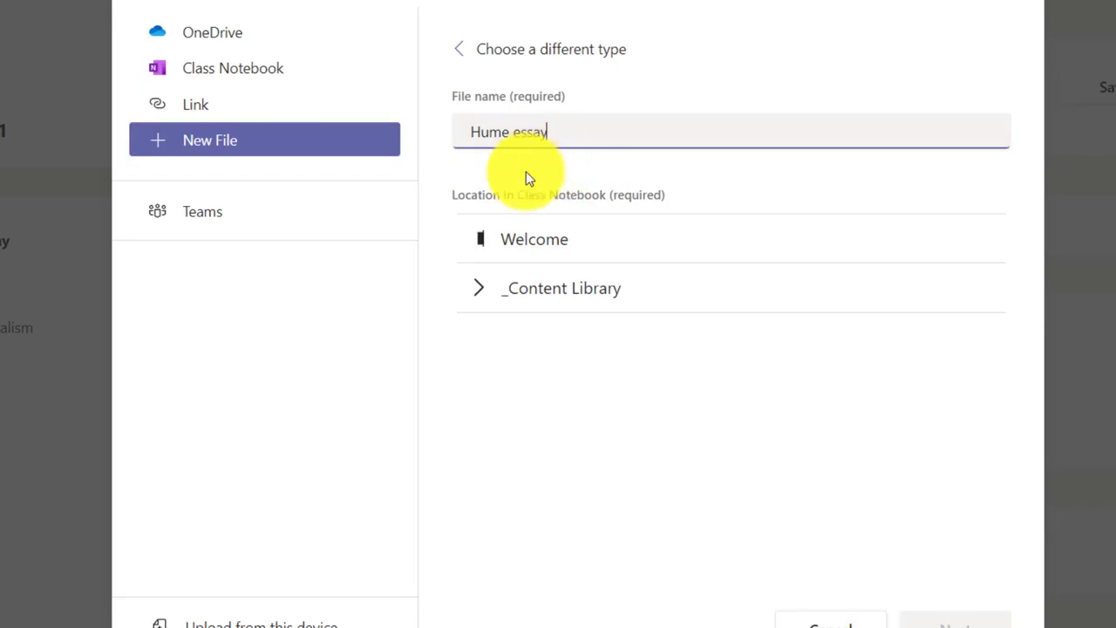
# Store the Hume essay page in the Content Library's Homework essays section and attach it with Homework as the student section
pyautogui.click(480, 295)
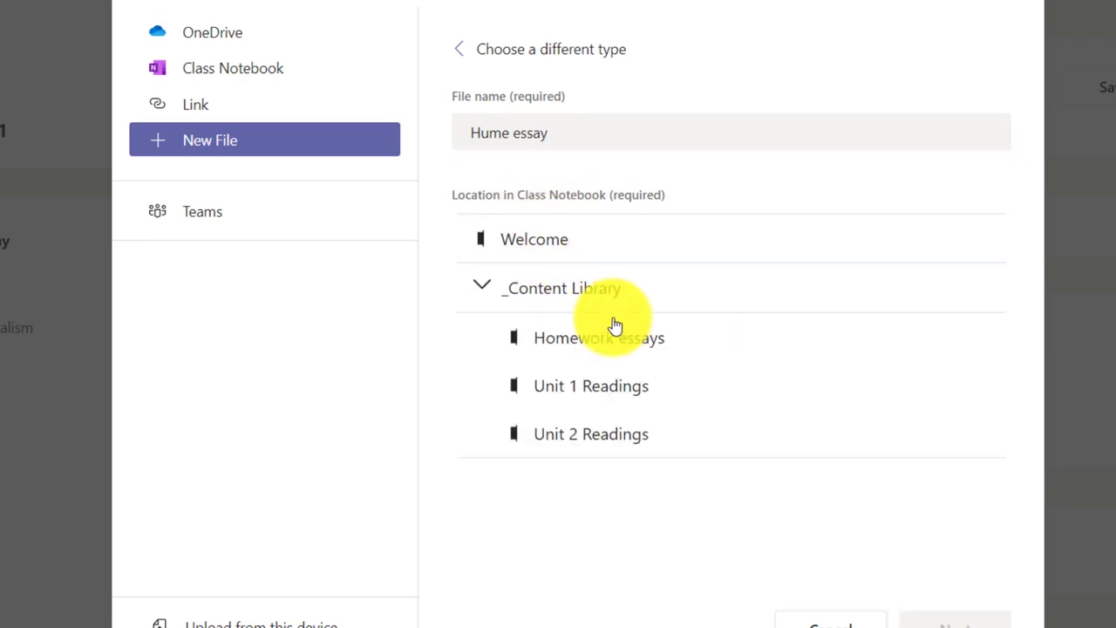
pyautogui.click(606, 331)
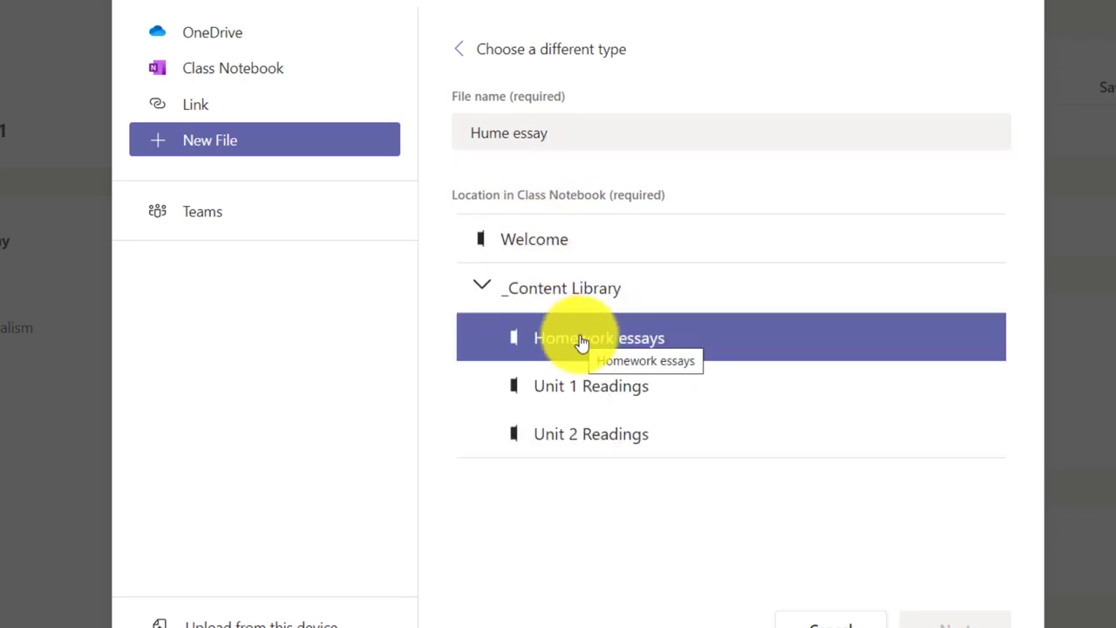
pyautogui.click(939, 619)
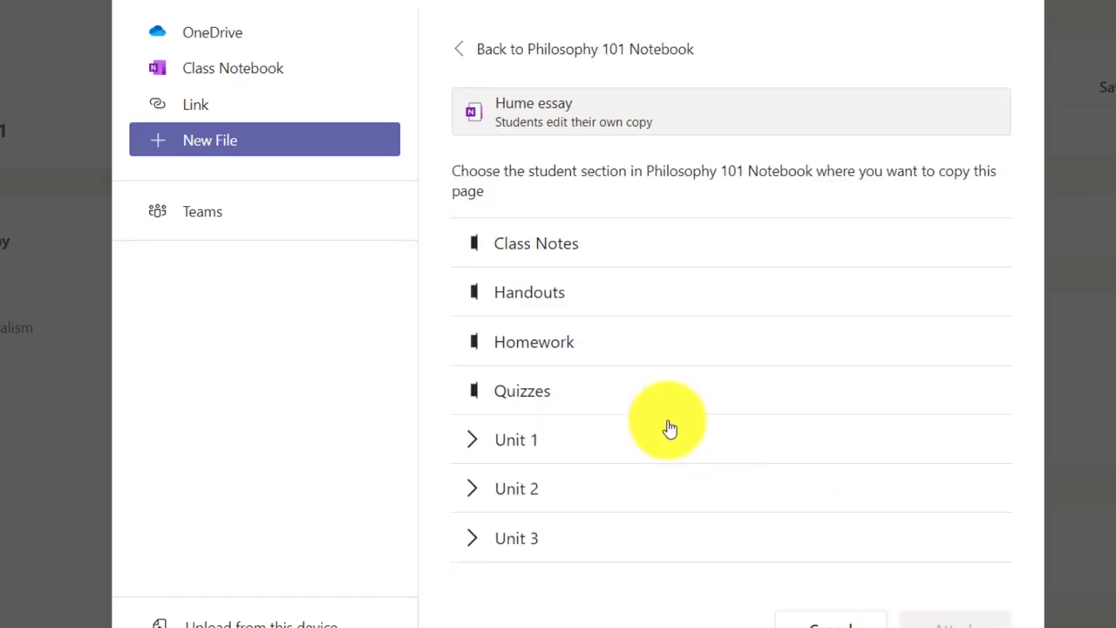
pyautogui.click(578, 332)
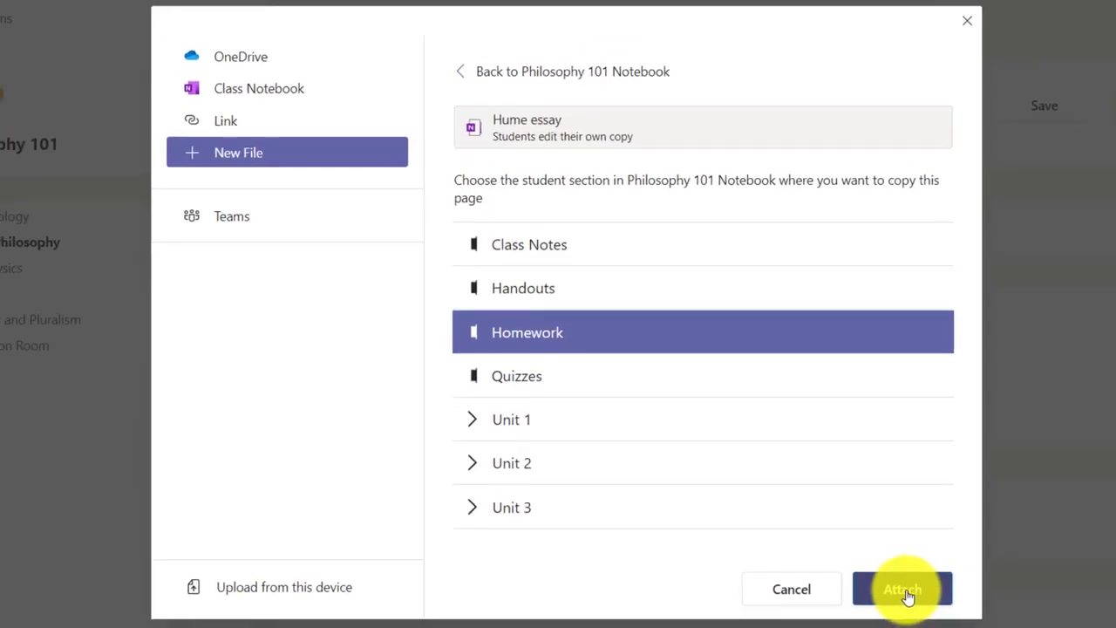
pyautogui.click(950, 624)
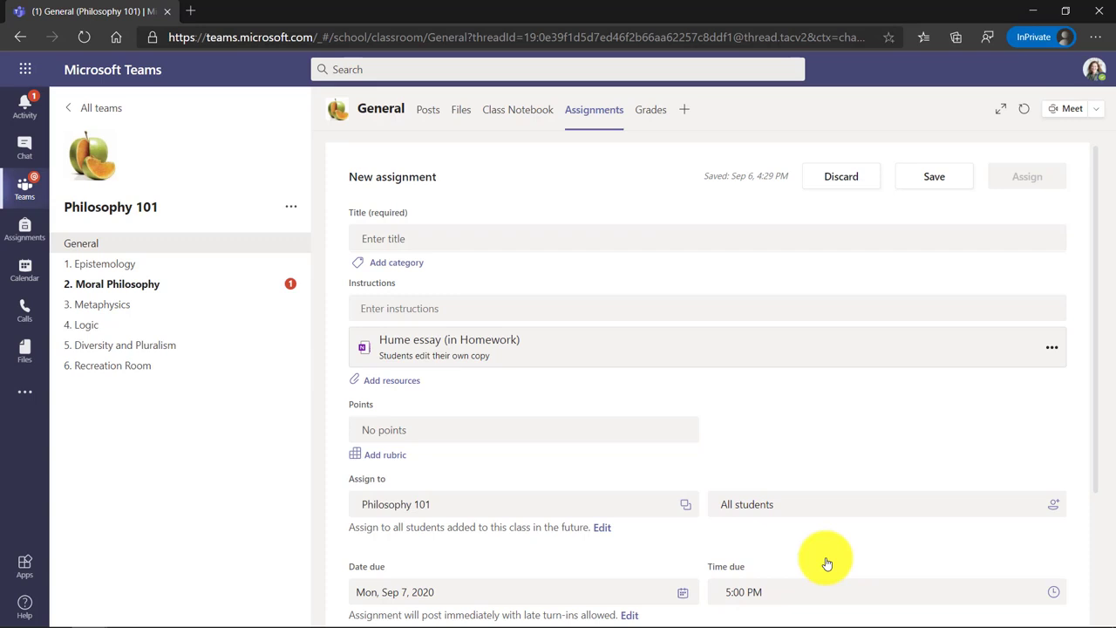
# Open the attached Hume essay page in OneNote Online and add the paragraph about the Scottish philosopher with his portrait
pyautogui.click(1053, 348)
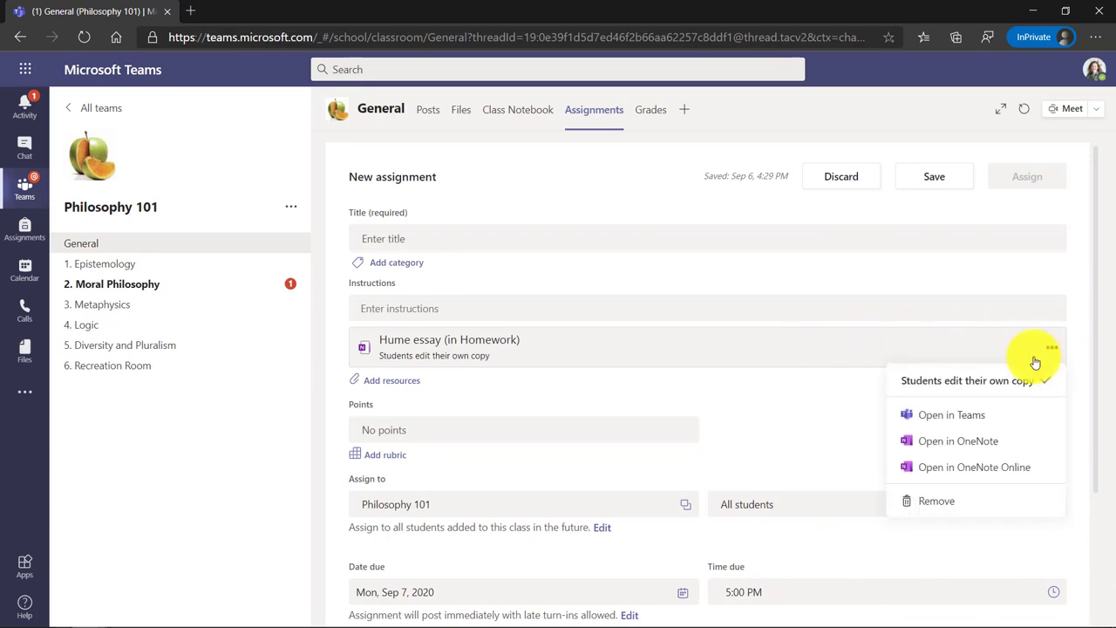
pyautogui.click(974, 468)
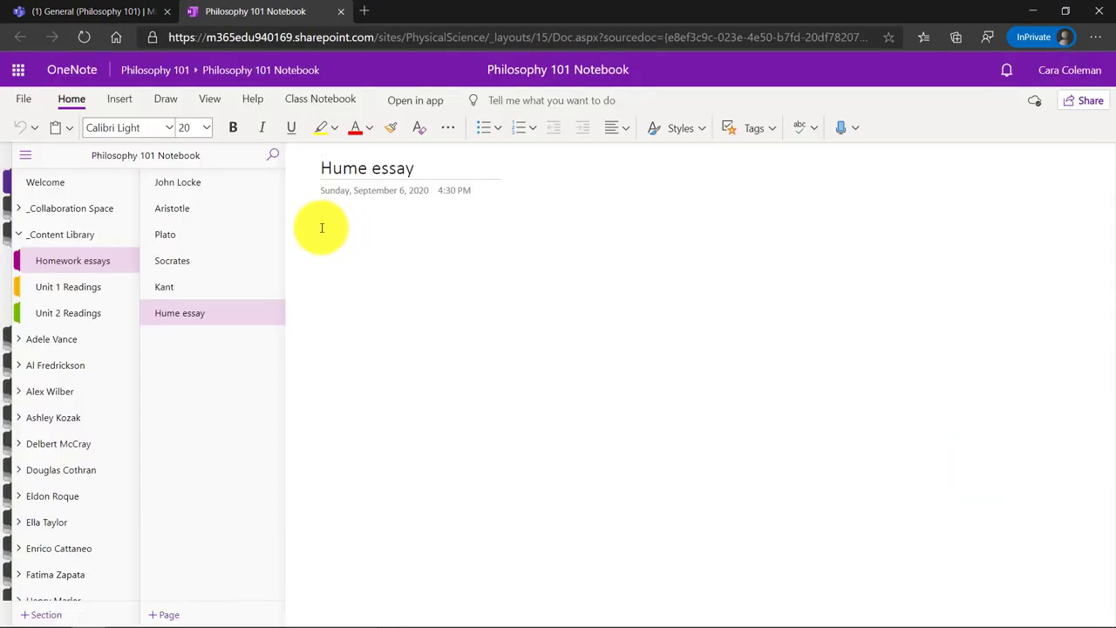
pyautogui.click(322, 227)
pyautogui.write('A Scottish philosopher, Hume was a strong skeptic and empiricist. He claimed that our beliefs don’t come from our reason but rather from our feelings and ideas of how the world should be. In fact, Kant (#24) got many of his ideas from Hume.')
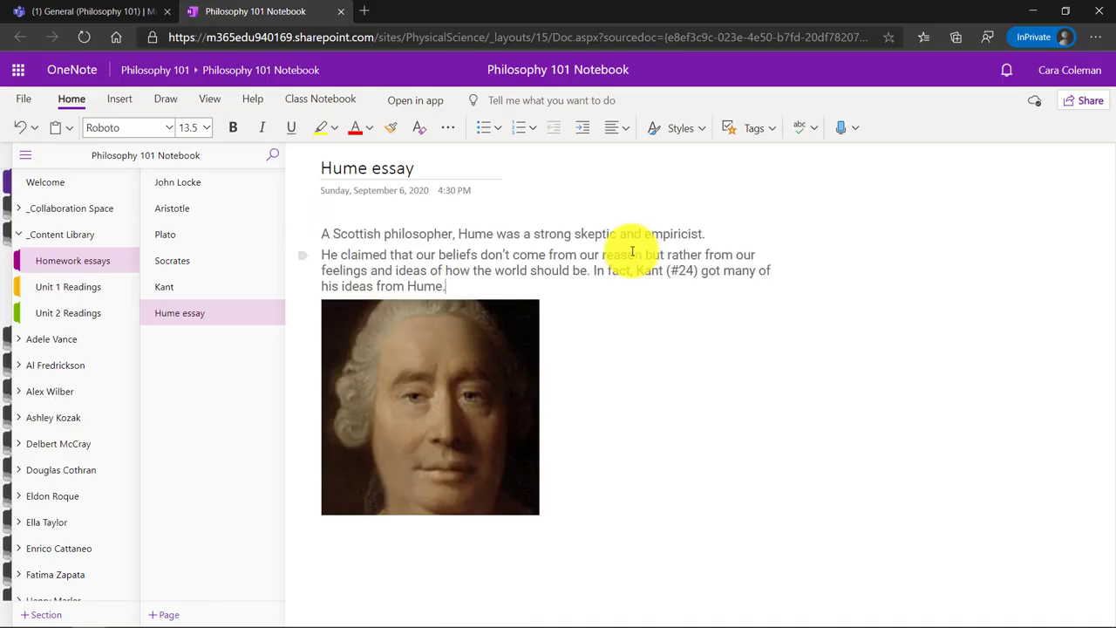
# Return to the new assignment in Teams and discard it
pyautogui.click(87, 11)
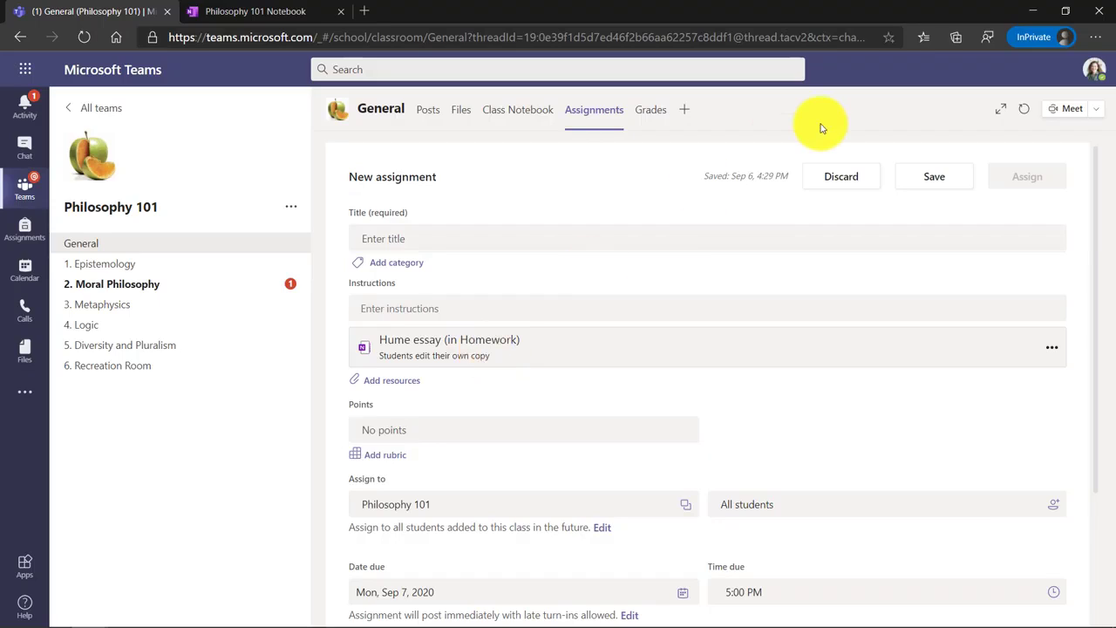
pyautogui.click(842, 179)
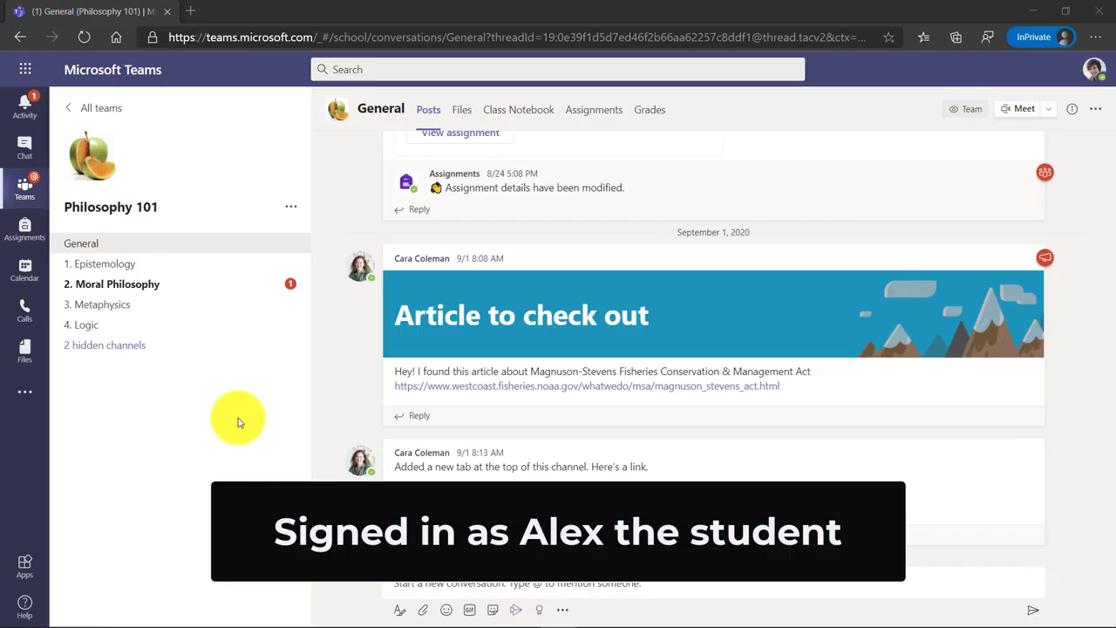
# As the student, open the Socrates essay assignment from the Moral Philosophy channel and open its Socrates page
pyautogui.click(154, 286)
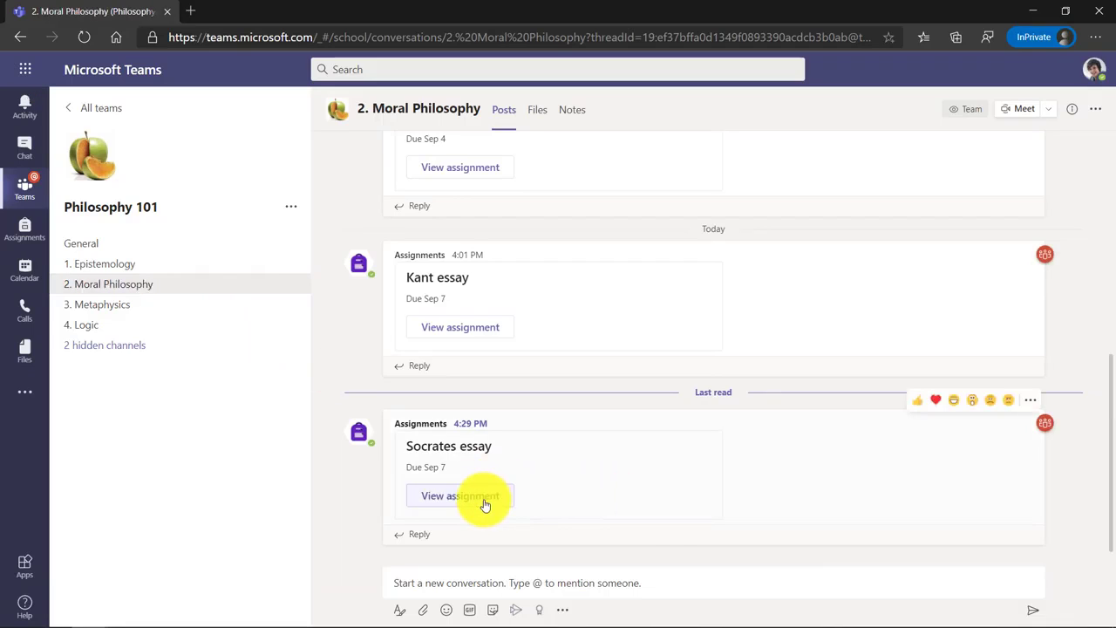
pyautogui.click(460, 497)
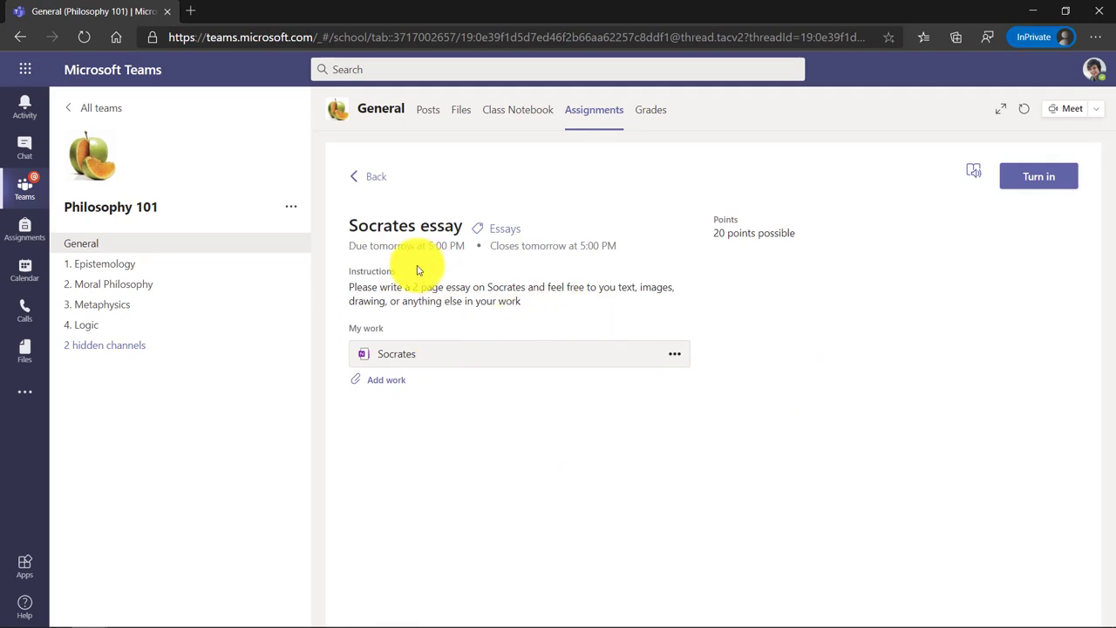
pyautogui.click(393, 357)
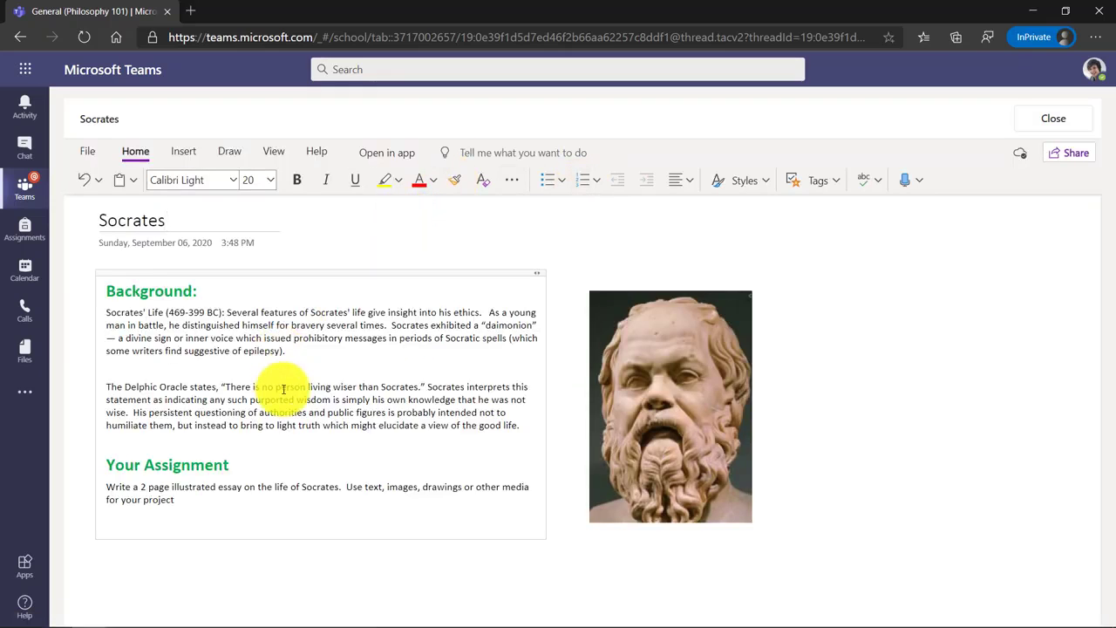
# Paste the essay on Socrates below the assignment text on the page, close the page and turn in the work
pyautogui.click(142, 524)
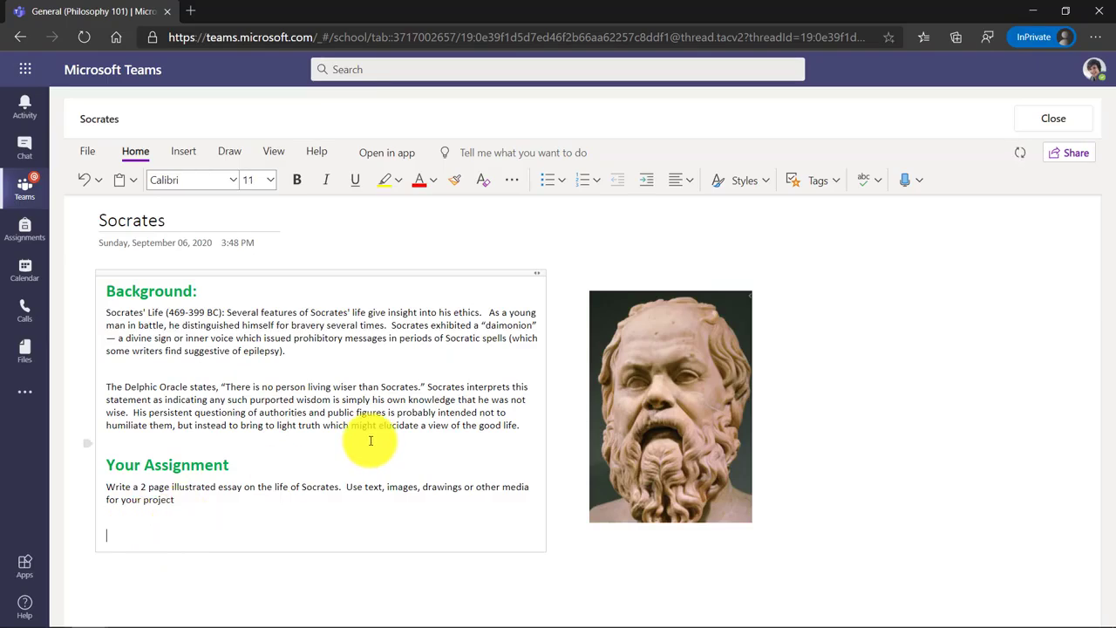
pyautogui.hotkey('ctrl', 'v')
pyautogui.scroll(10, 371, 440)
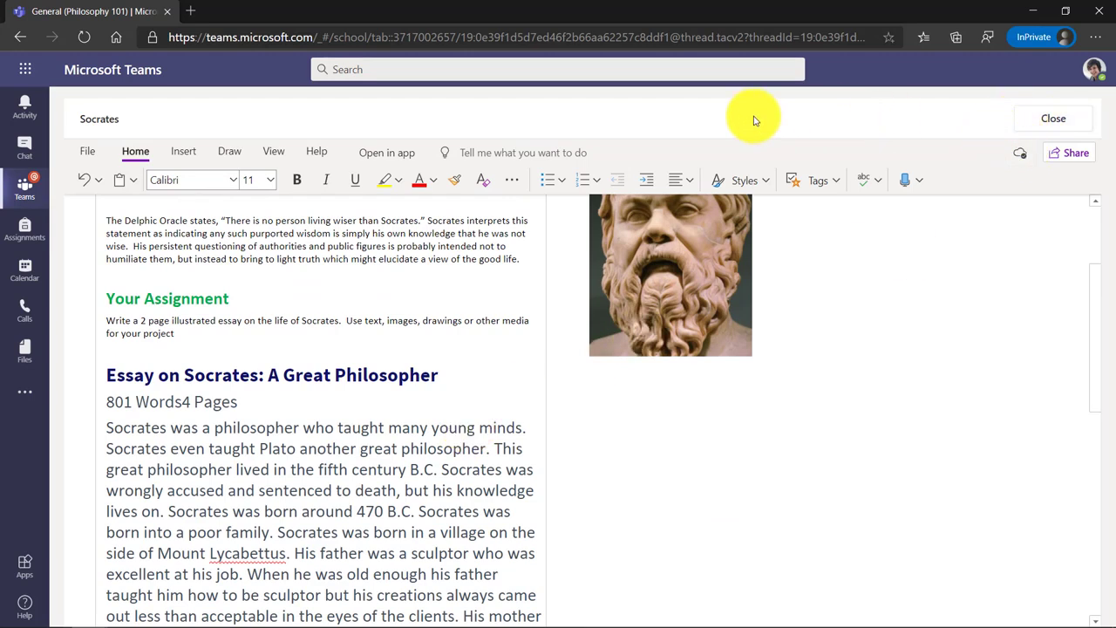
pyautogui.click(1052, 119)
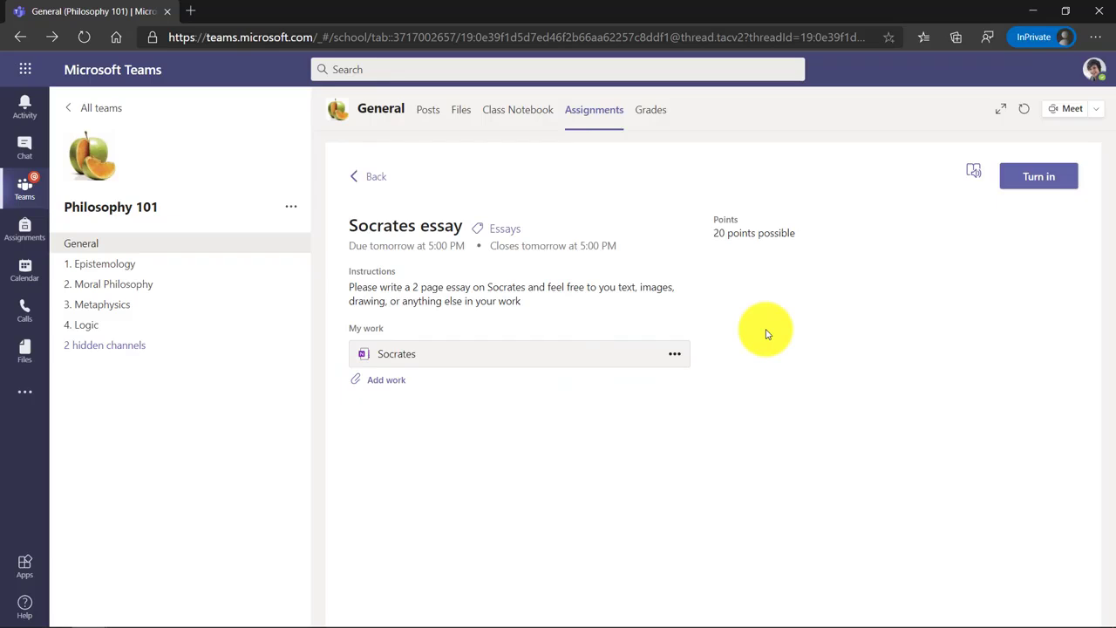
pyautogui.click(1035, 180)
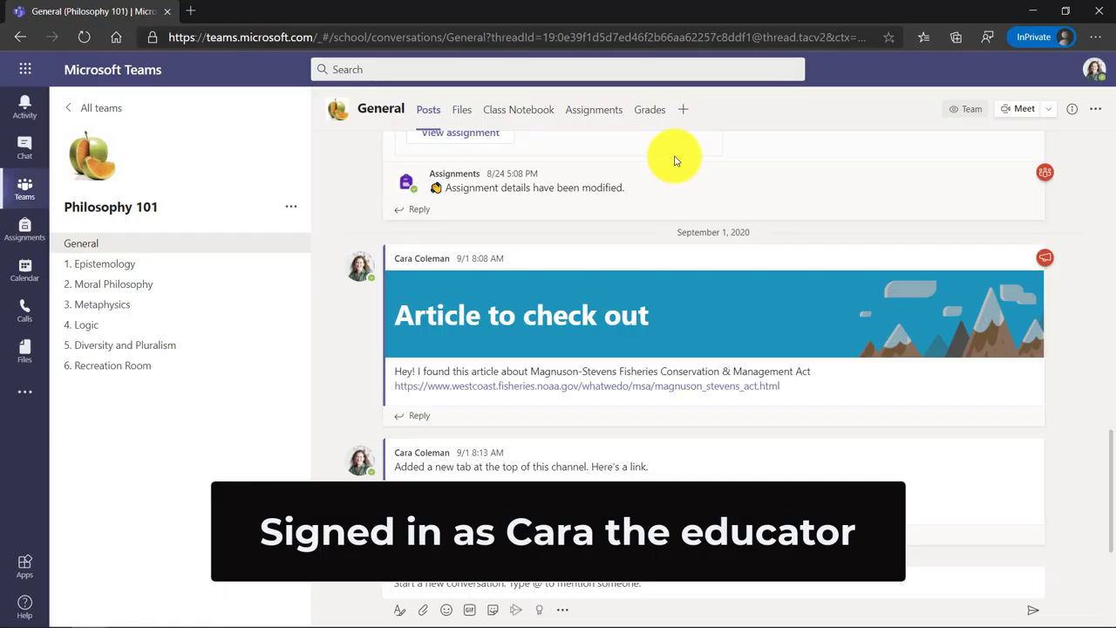
# As the educator, open the Socrates essay assignment and the page of the student who turned in work
pyautogui.click(596, 116)
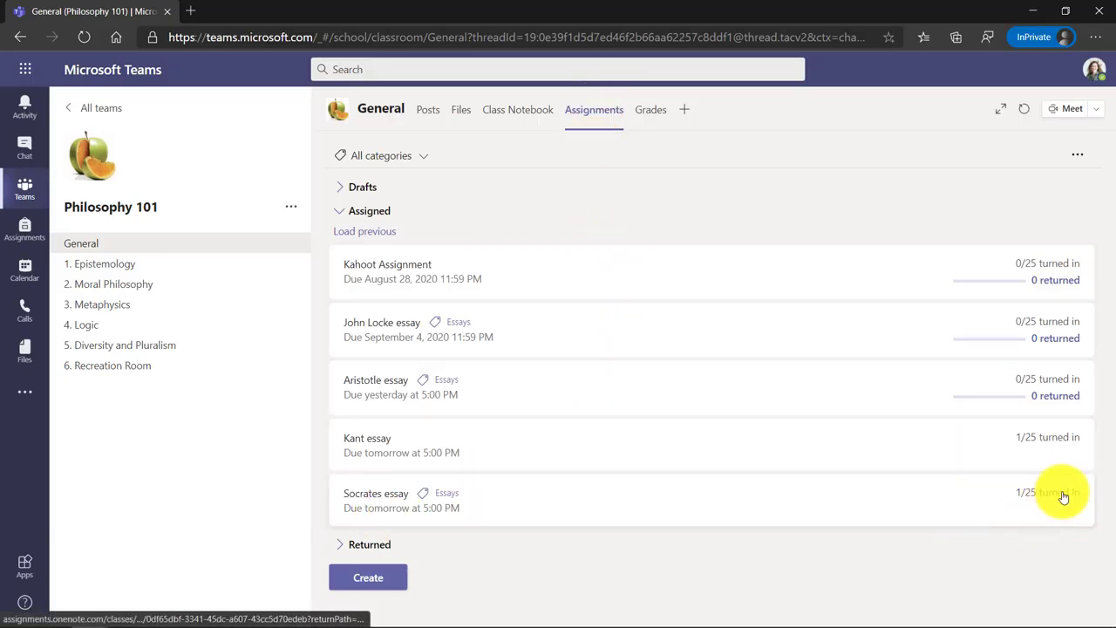
pyautogui.click(931, 505)
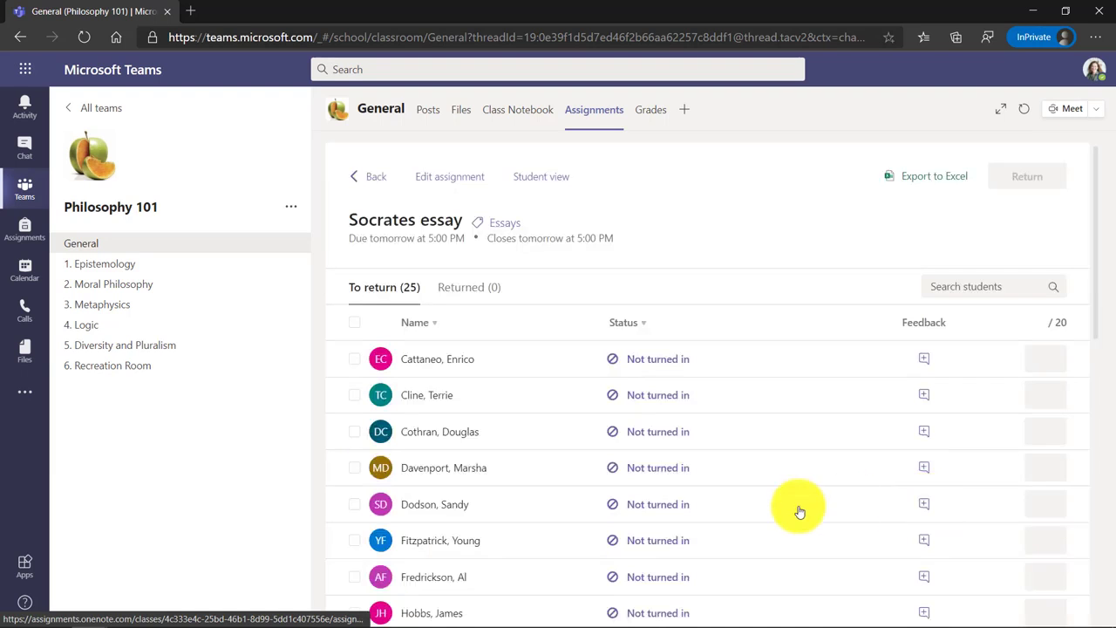
pyautogui.scroll(-7, 741, 546)
pyautogui.scroll(-1, 742, 548)
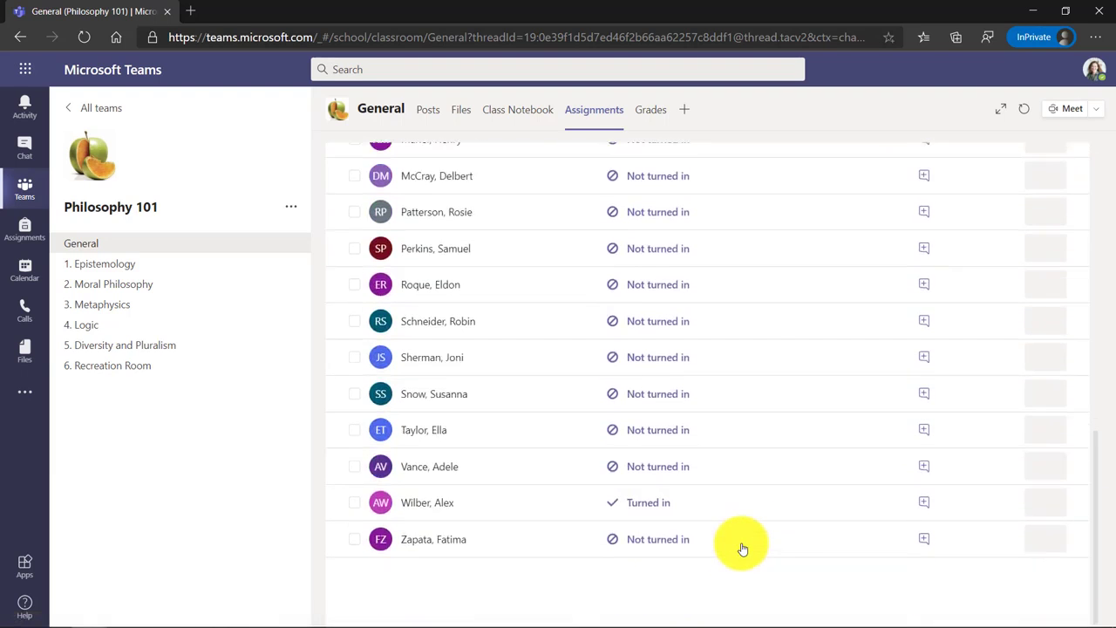
pyautogui.click(430, 506)
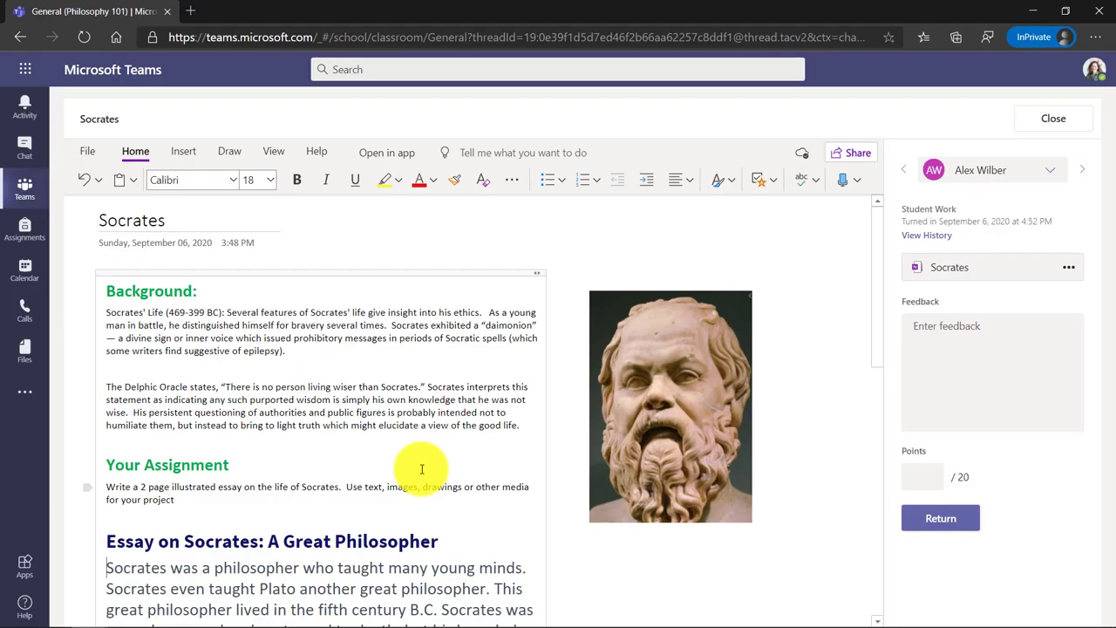
# Circle the text around "century B.C." in the essay's first paragraph with the red pen
pyautogui.scroll(-3, 422, 467)
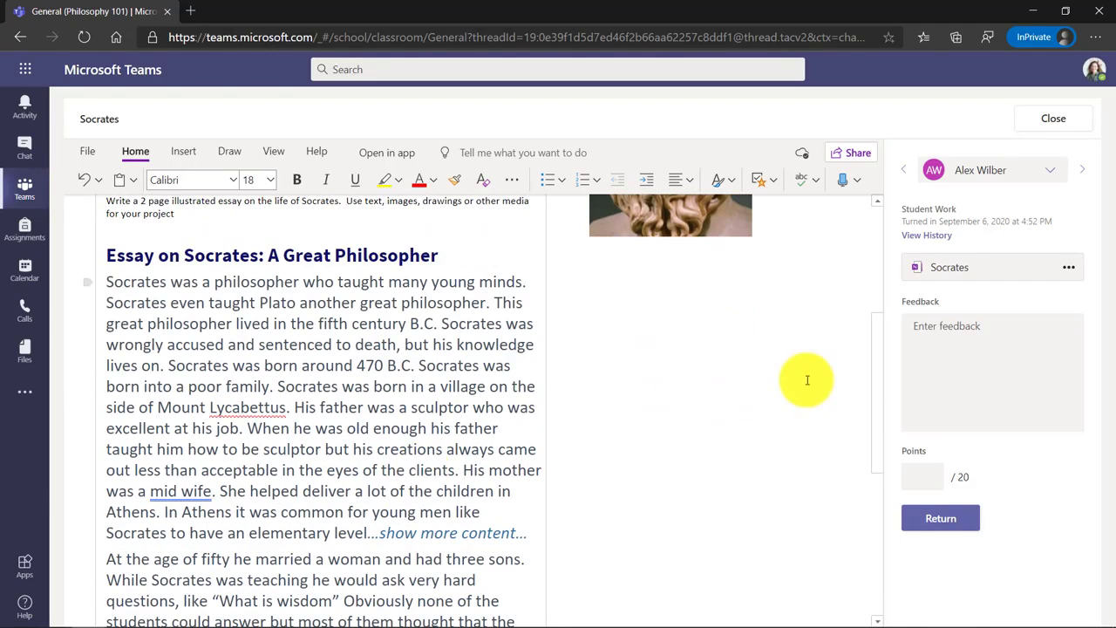
pyautogui.click(231, 150)
pyautogui.click(323, 180)
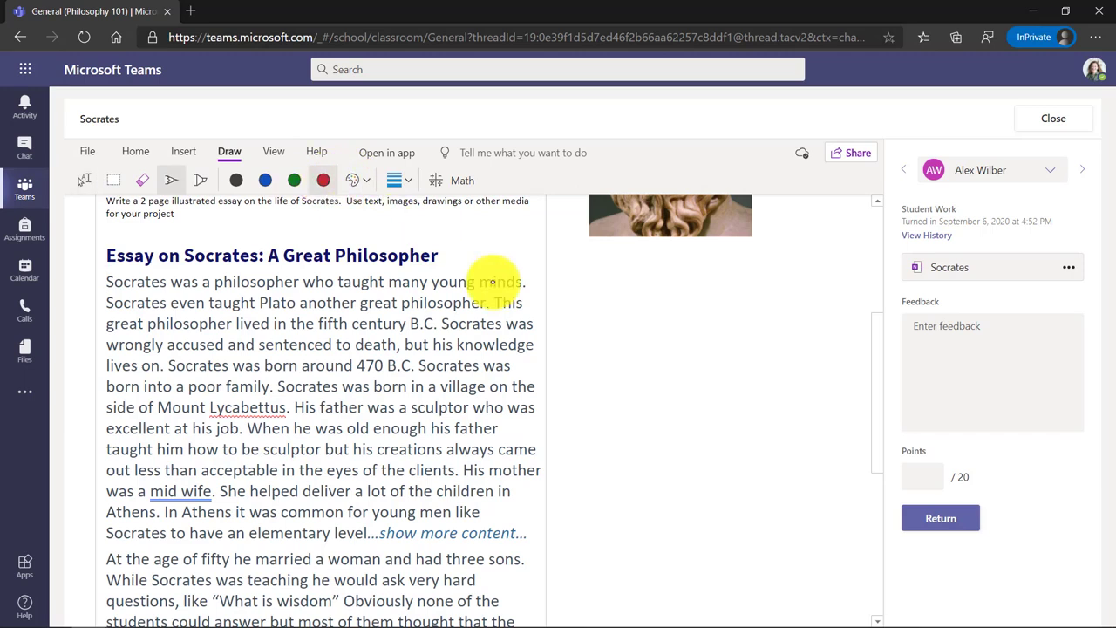
pyautogui.moveTo(496, 279)
pyautogui.mouseDown()
pyautogui.moveTo(448, 294)
pyautogui.moveTo(434, 338)
pyautogui.moveTo(491, 294)
pyautogui.moveTo(481, 291)
pyautogui.mouseUp()
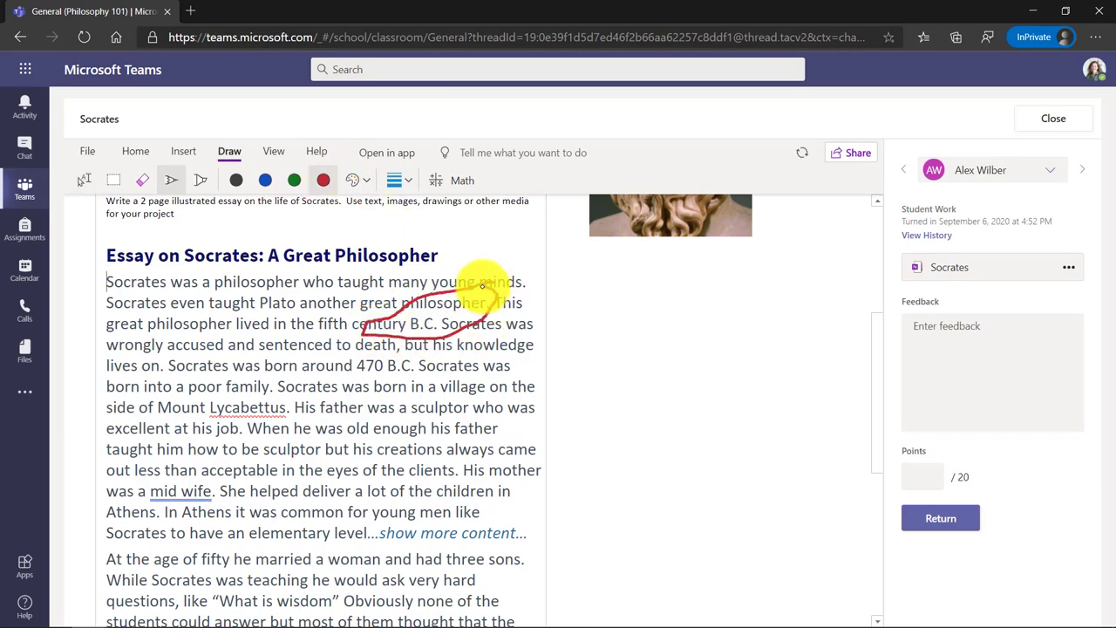
# Record an audio comment in the blank area beside the essay and insert the elephant sticker below it
pyautogui.click(183, 153)
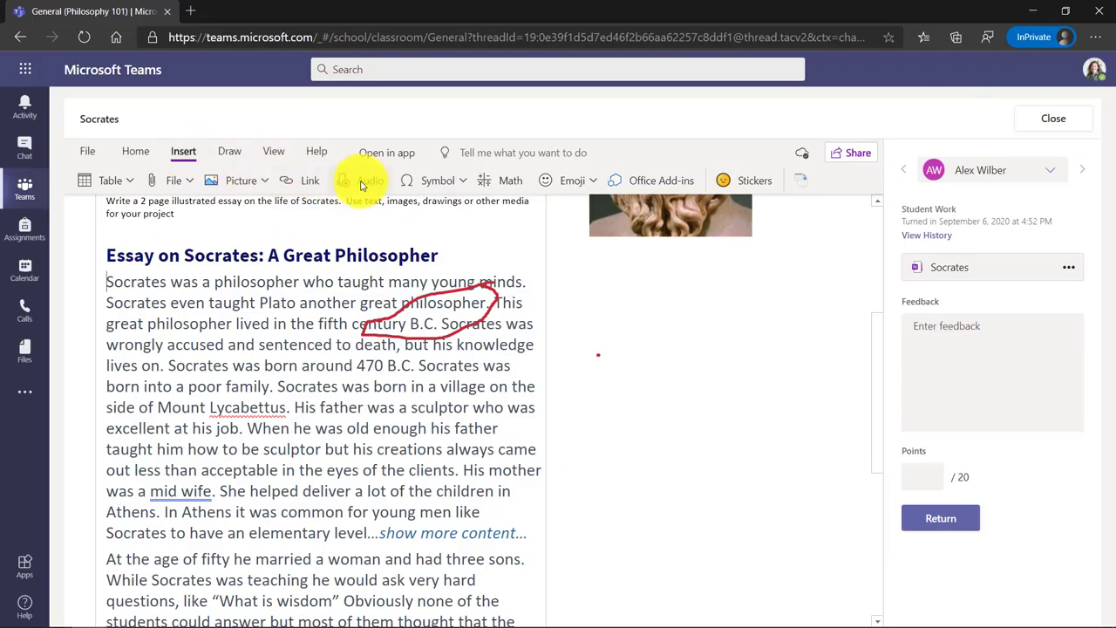
pyautogui.click(587, 345)
pyautogui.click(370, 180)
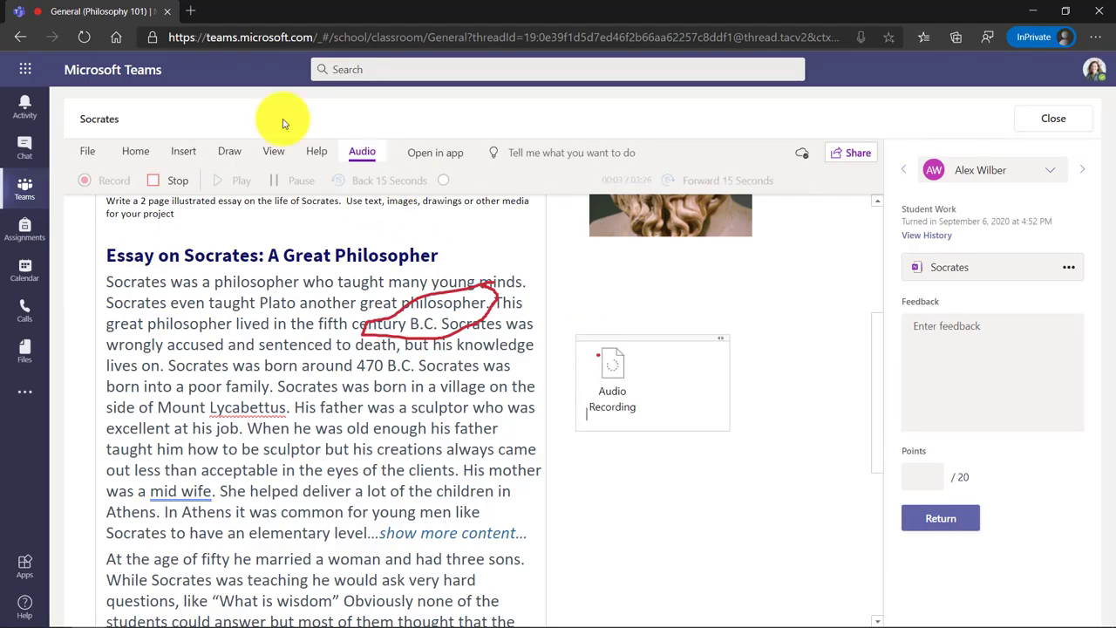
pyautogui.click(177, 181)
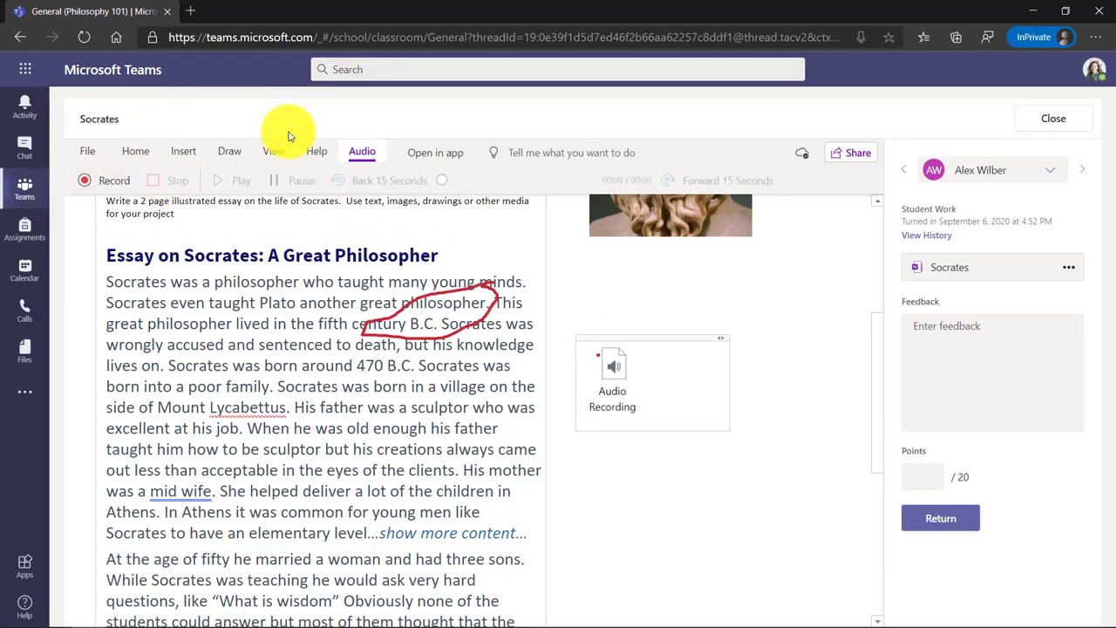
pyautogui.click(183, 151)
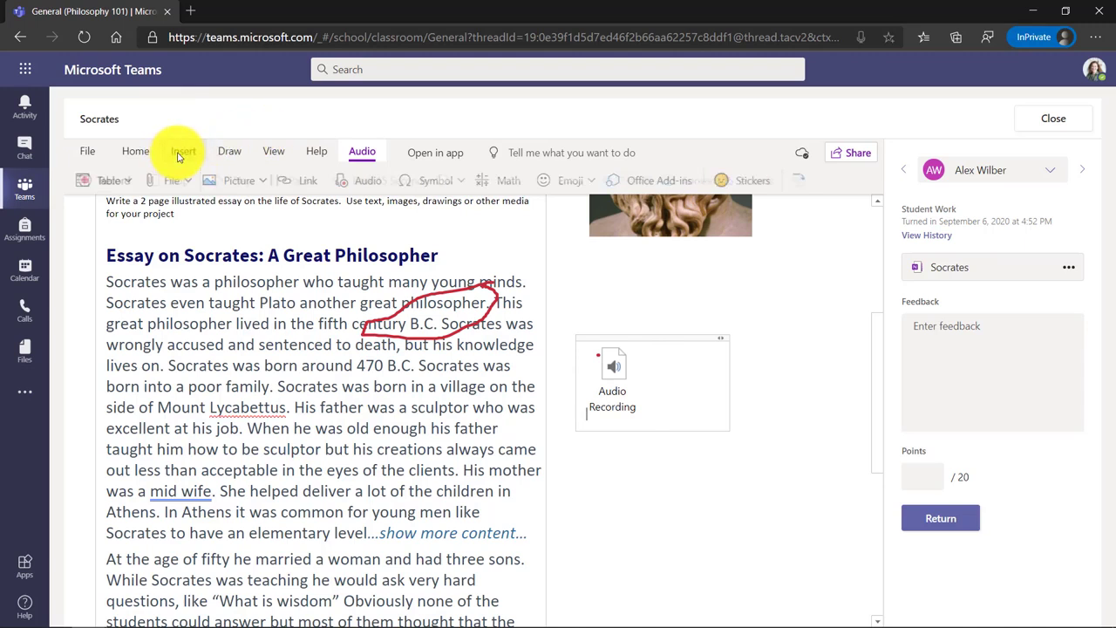
pyautogui.click(754, 180)
pyautogui.click(828, 309)
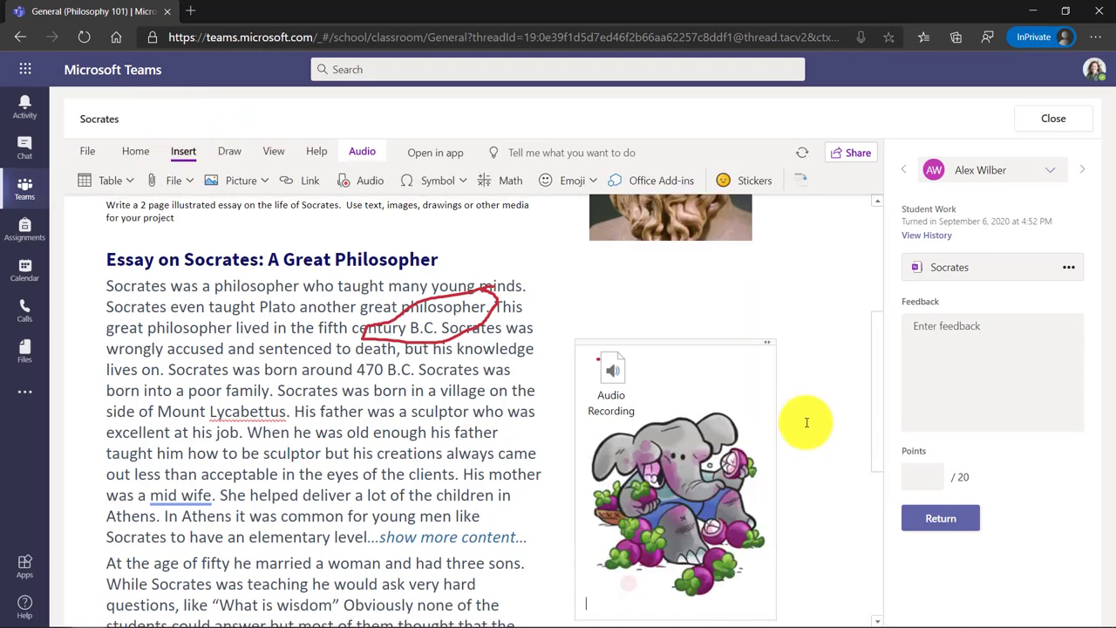
# Enter the feedback "Great job!", give 20 points and return the student's work
pyautogui.click(958, 329)
pyautogui.write('Gre')
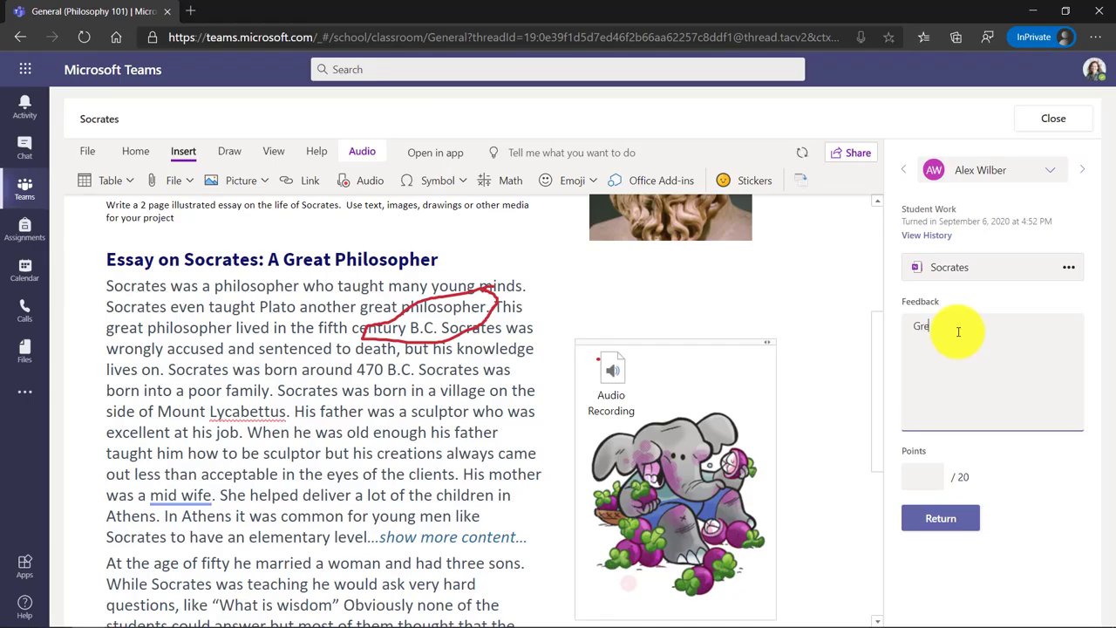
pyautogui.write('at job!')
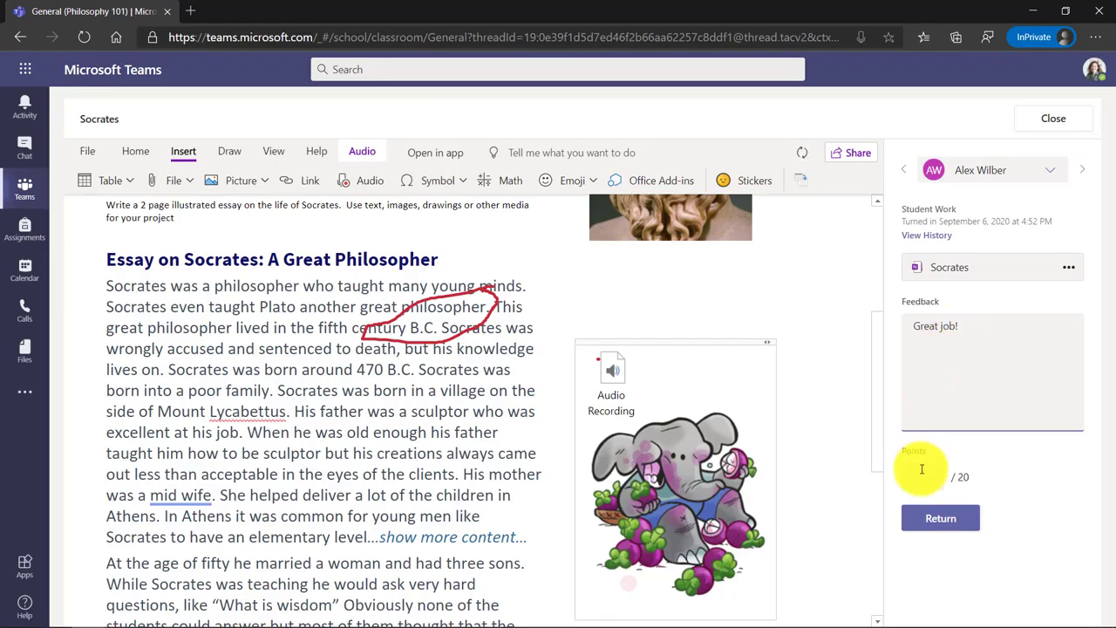
pyautogui.click(920, 470)
pyautogui.write('20')
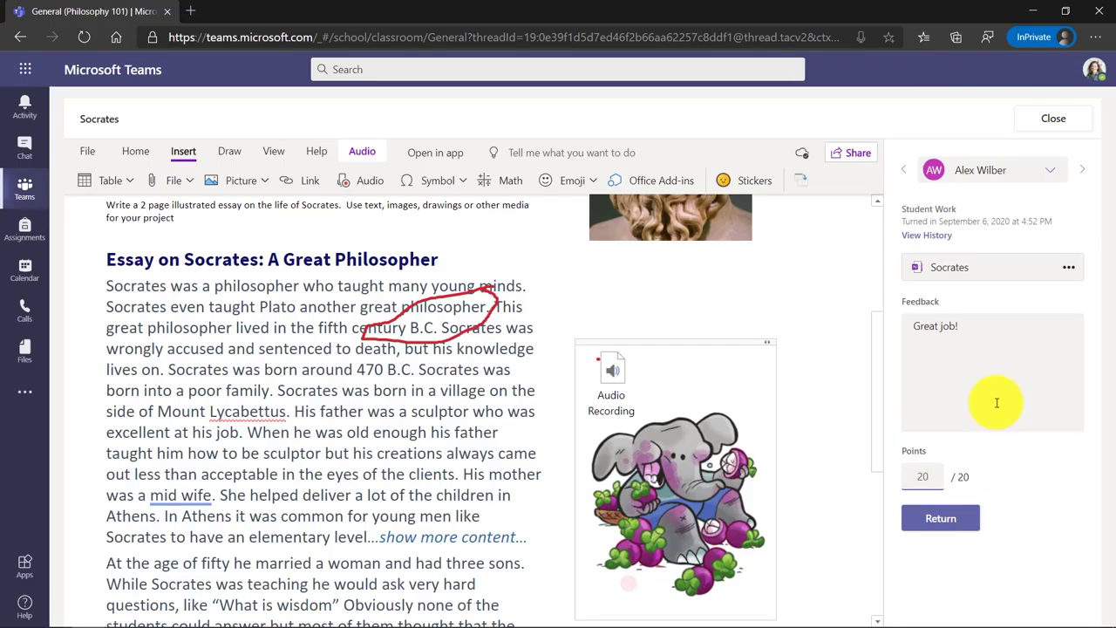
pyautogui.click(947, 517)
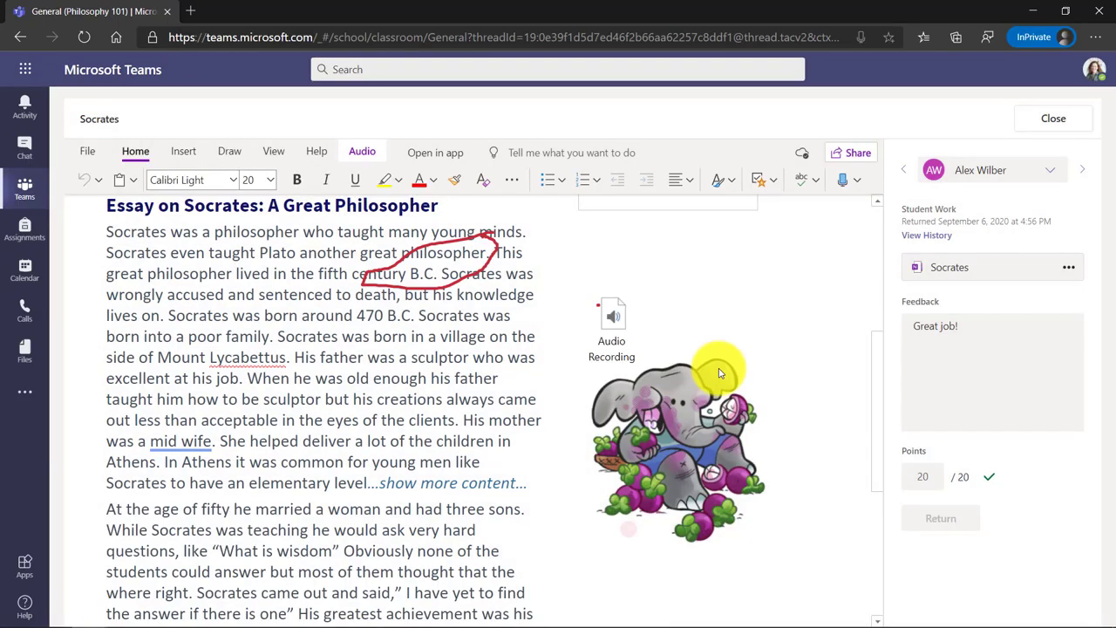